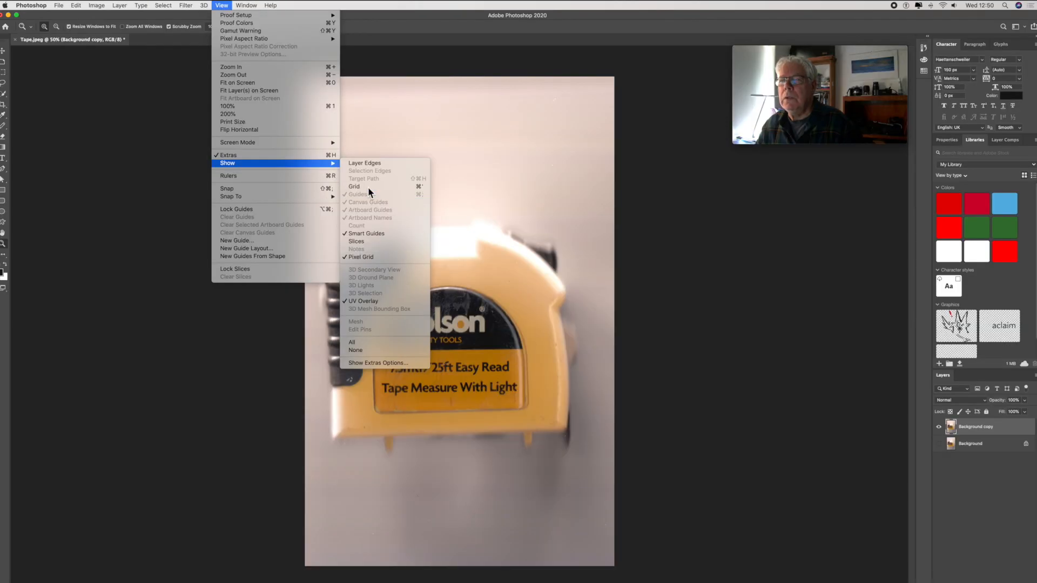
- Turn on the grid, show the Background copy photo layer, and hide the Shape 1 and Shape 2 layers
{"action": "left_click", "coordinate": [536, 272]}
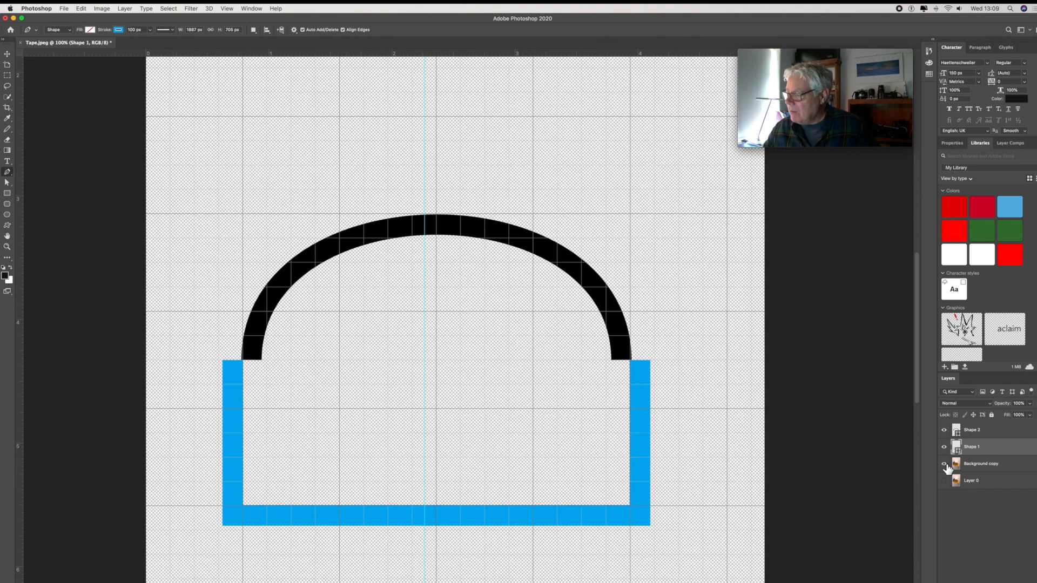
{"action": "left_click", "coordinate": [944, 465]}
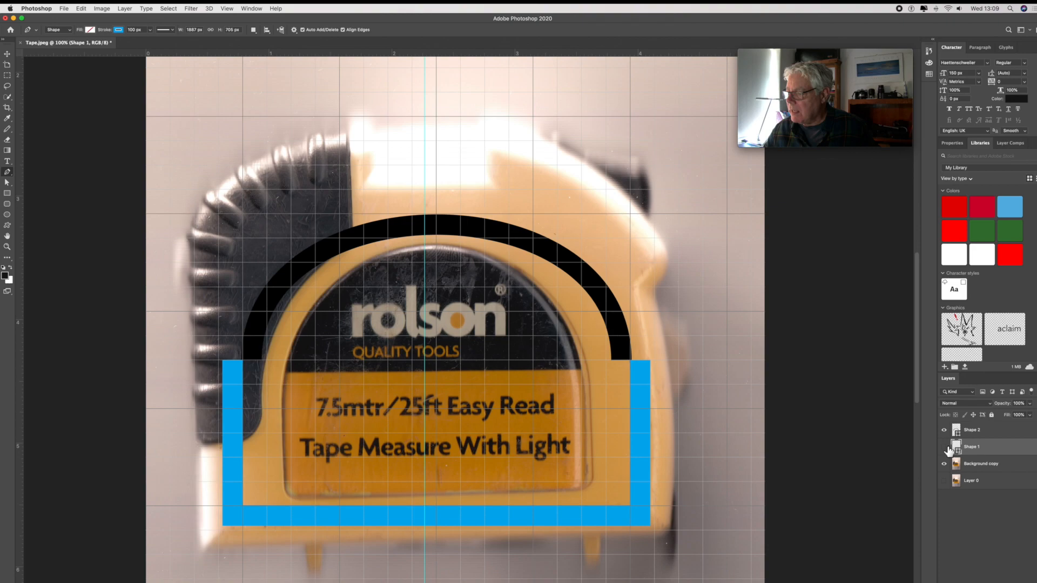
{"action": "left_click", "coordinate": [944, 447]}
{"action": "left_click", "coordinate": [944, 431]}
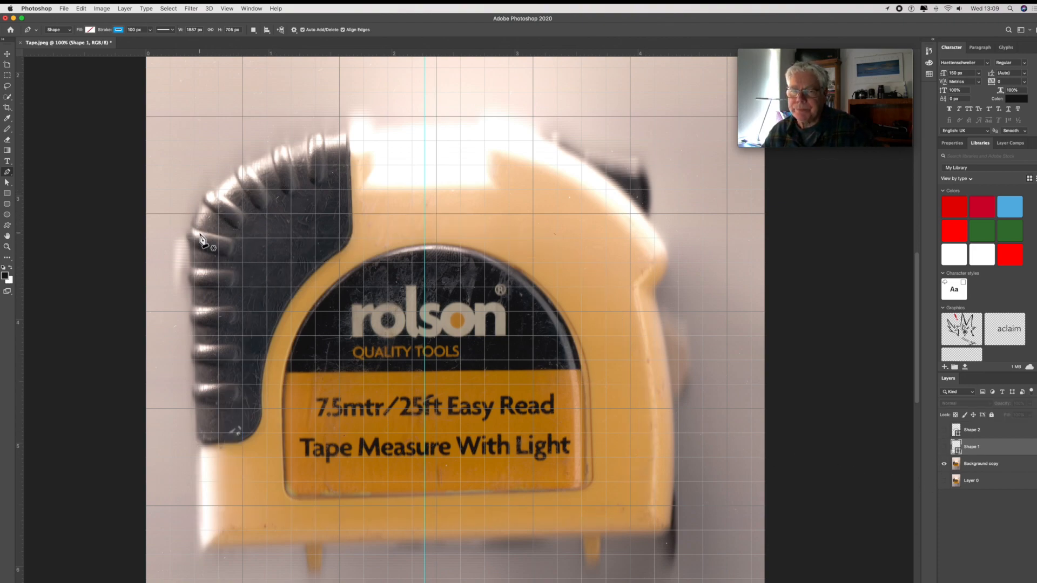
- Select the black ribbed grip on the left side of the tape measure with the Quick Selection tool
{"action": "left_click", "coordinate": [7, 86]}
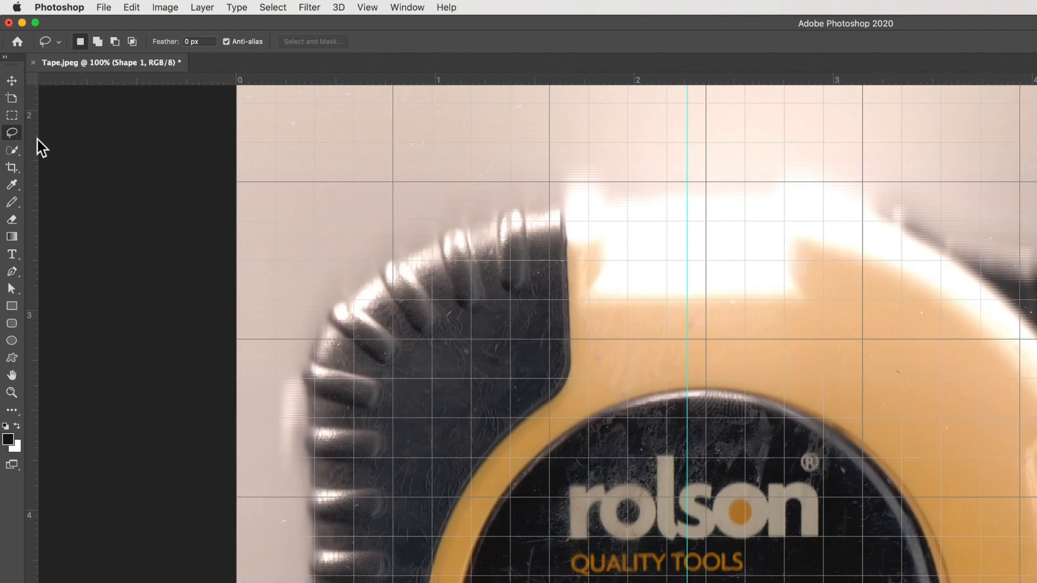
{"action": "left_click", "coordinate": [19, 156]}
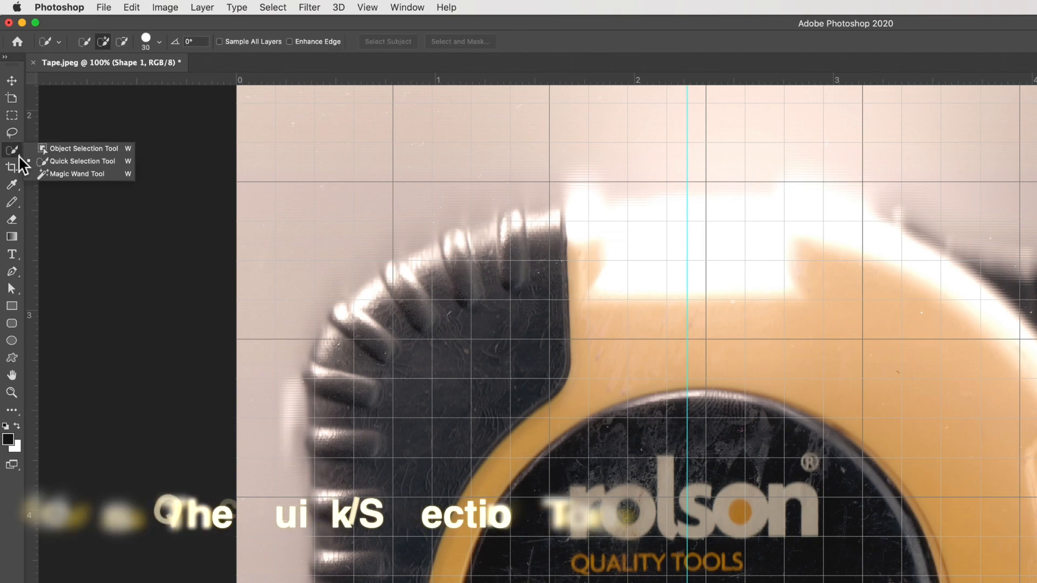
{"action": "left_click", "coordinate": [95, 165]}
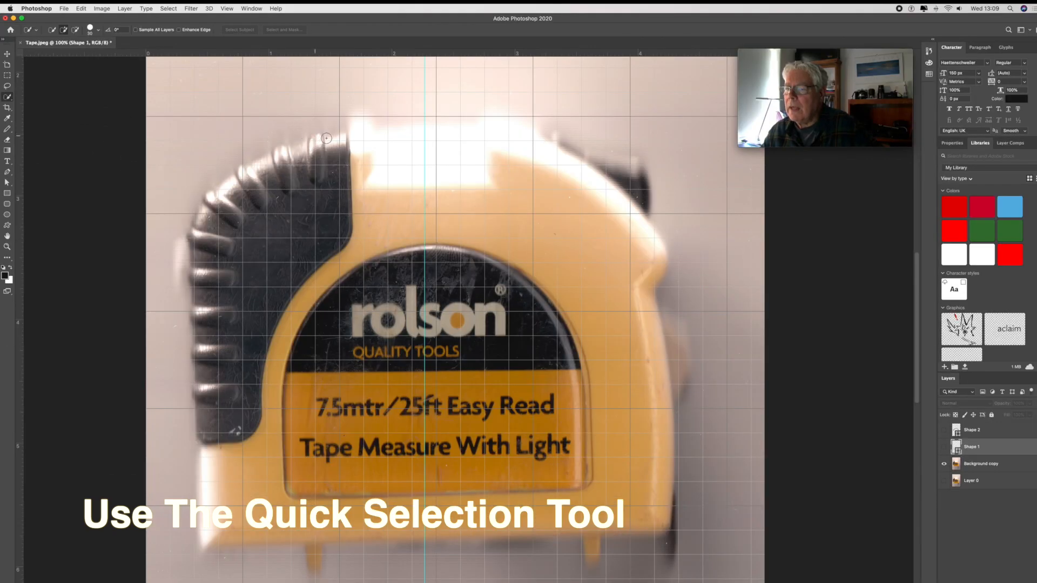
{"action": "left_click", "coordinate": [345, 136]}
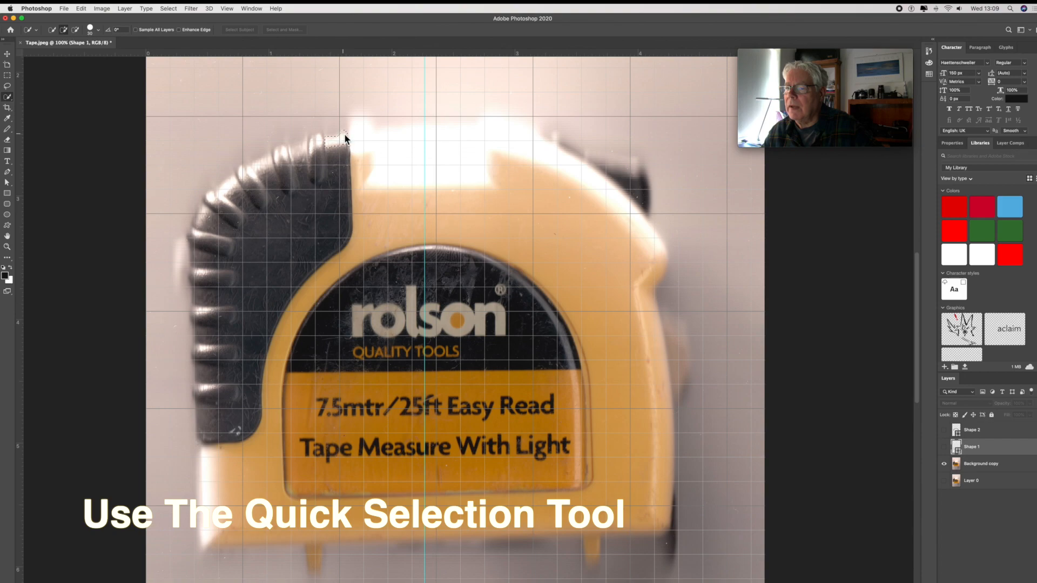
{"action": "left_click", "coordinate": [348, 176]}
{"action": "mouse_move", "coordinate": [351, 208]}
{"action": "left_mouse_down"}
{"action": "mouse_move", "coordinate": [348, 242]}
{"action": "mouse_move", "coordinate": [303, 286]}
{"action": "left_mouse_up"}
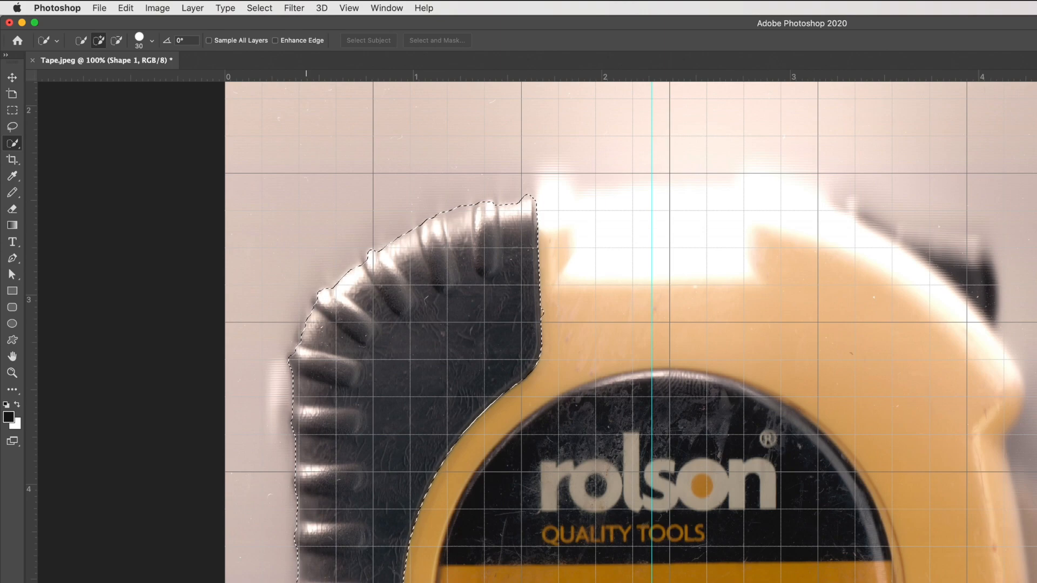
- Copy the selected ribbed grip to a new layer and hide the photo layers so that only the grip shows
{"action": "key", "text": "super+j"}
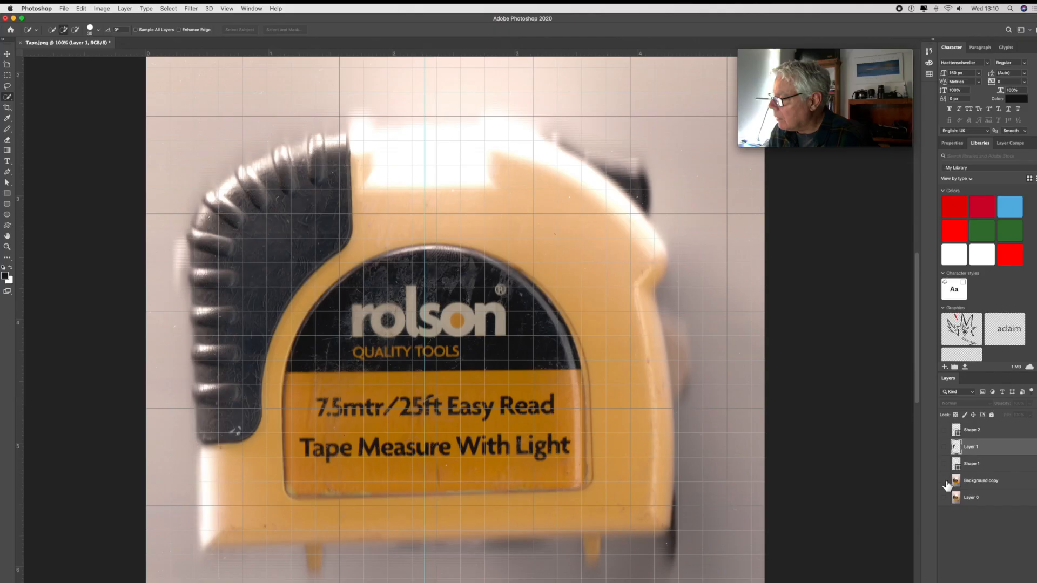
{"action": "left_click", "coordinate": [944, 480]}
{"action": "left_click", "coordinate": [944, 498]}
{"action": "left_click", "coordinate": [943, 446]}
{"action": "left_click", "coordinate": [943, 497]}
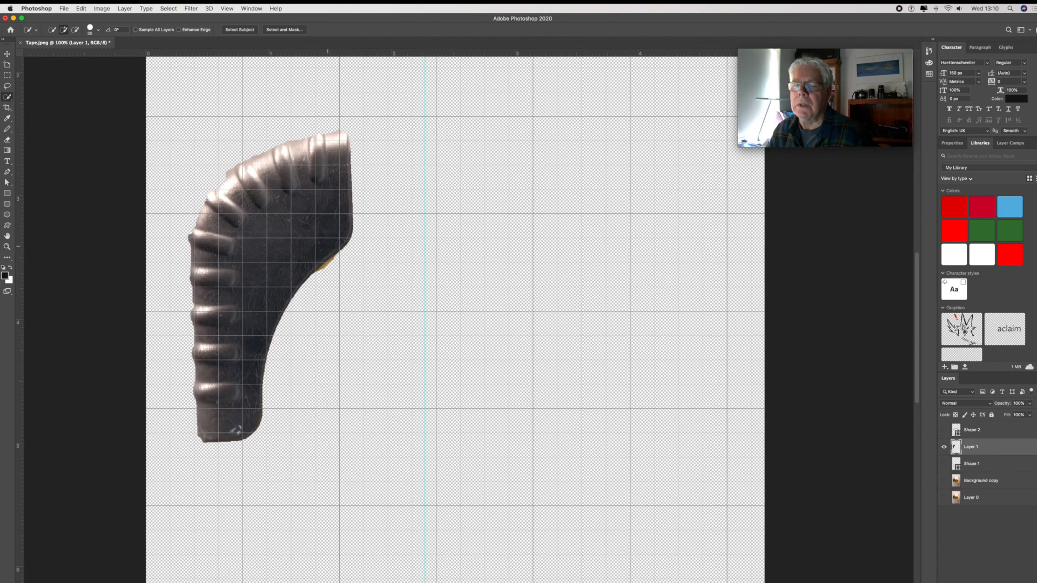
- Trim the grip to a straight ribbed strip by deleting rectangular areas from its top, bottom and smooth right side
{"action": "left_click", "coordinate": [7, 141]}
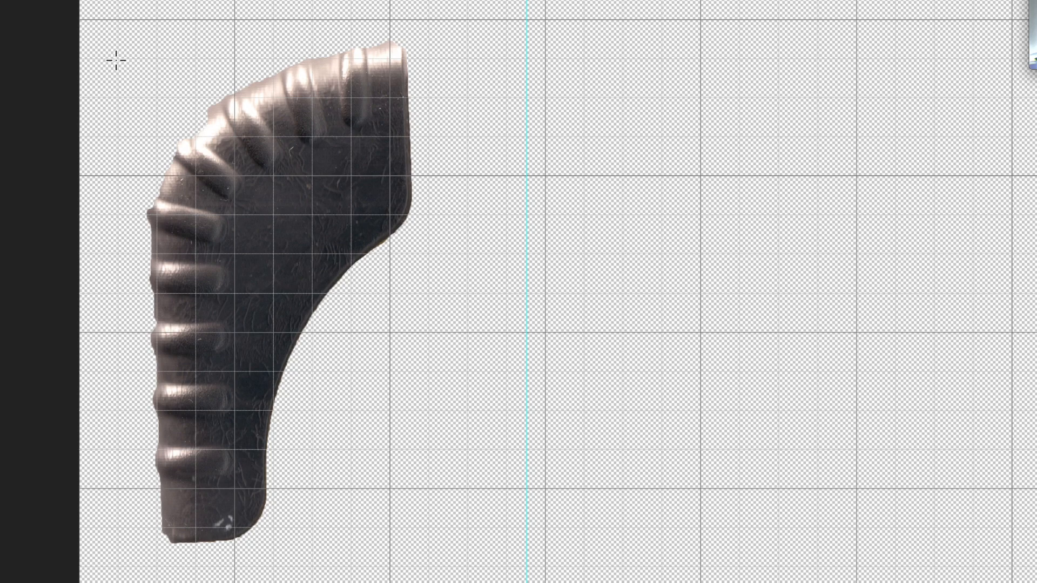
{"action": "left_click_drag", "start_coordinate": [113, 38], "coordinate": [455, 267]}
{"action": "key", "text": "Delete"}
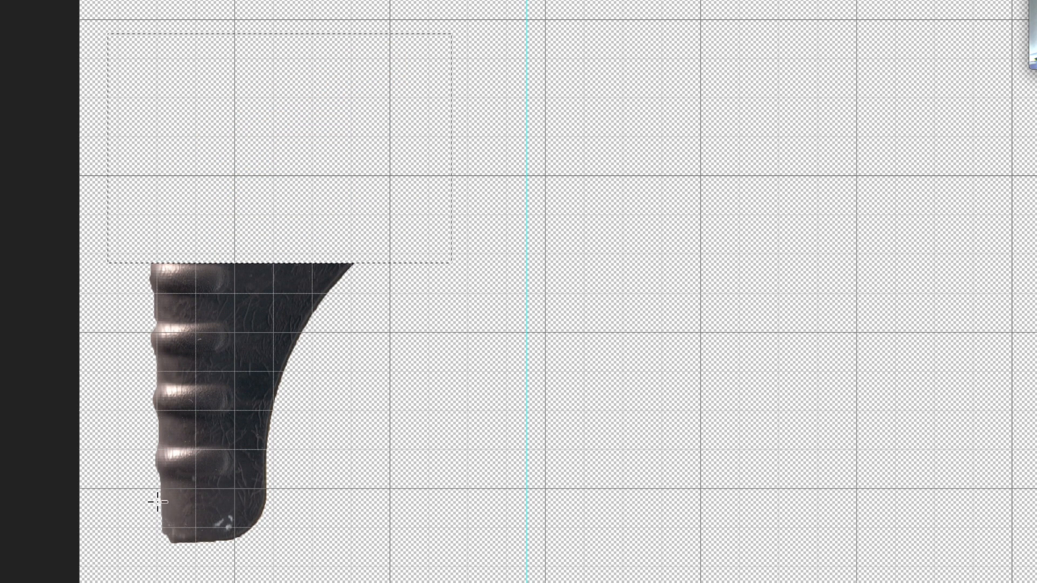
{"action": "key", "text": "ctrl+d"}
{"action": "left_click_drag", "start_coordinate": [161, 498], "coordinate": [339, 577]}
{"action": "key", "text": "Delete"}
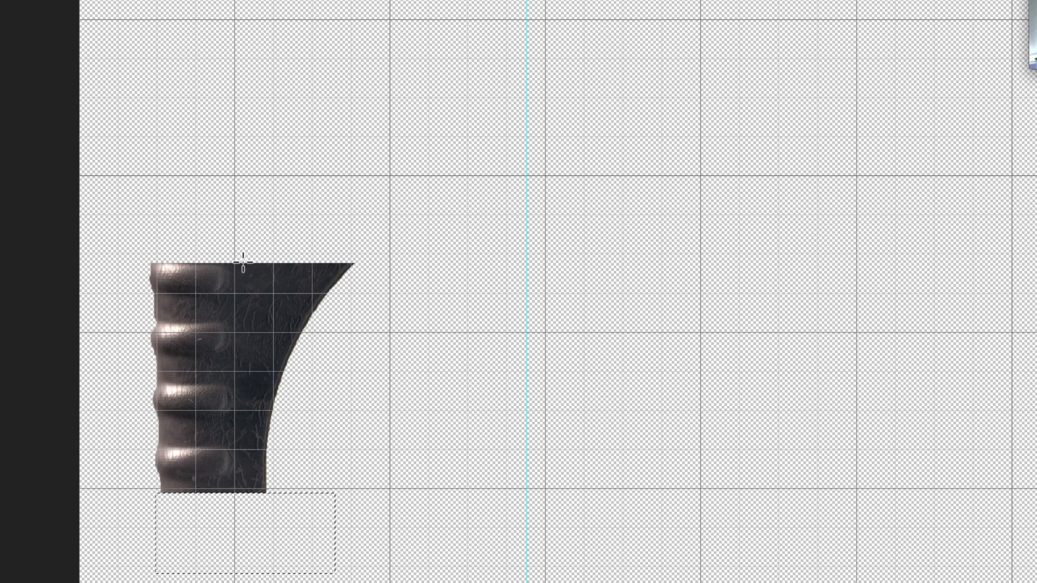
{"action": "left_click_drag", "start_coordinate": [238, 258], "coordinate": [415, 529]}
{"action": "key", "text": "Delete"}
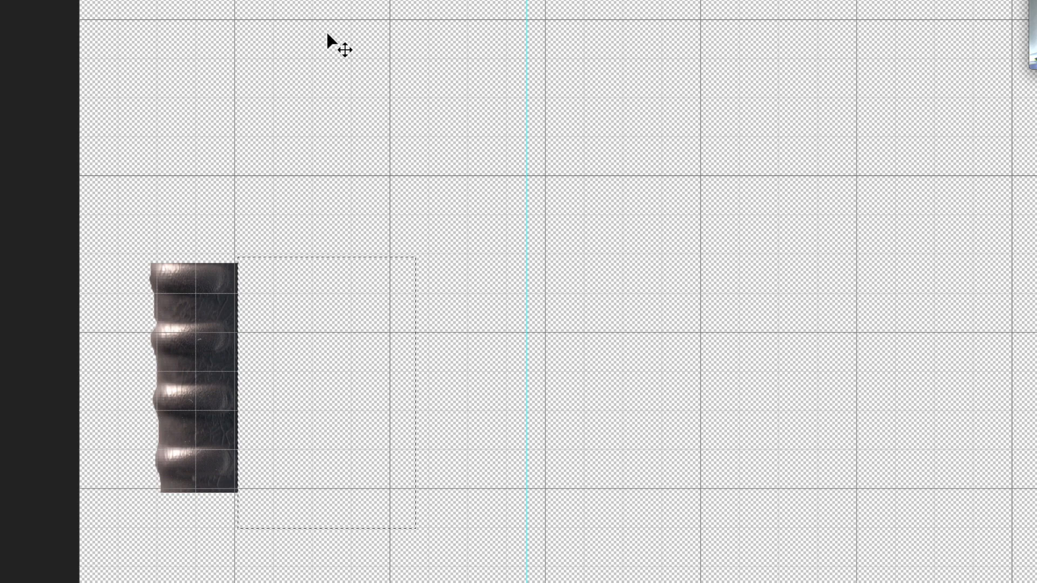
- Try to rotate the whole image 90° clockwise and undo the rotation
{"action": "left_click", "coordinate": [165, 7]}
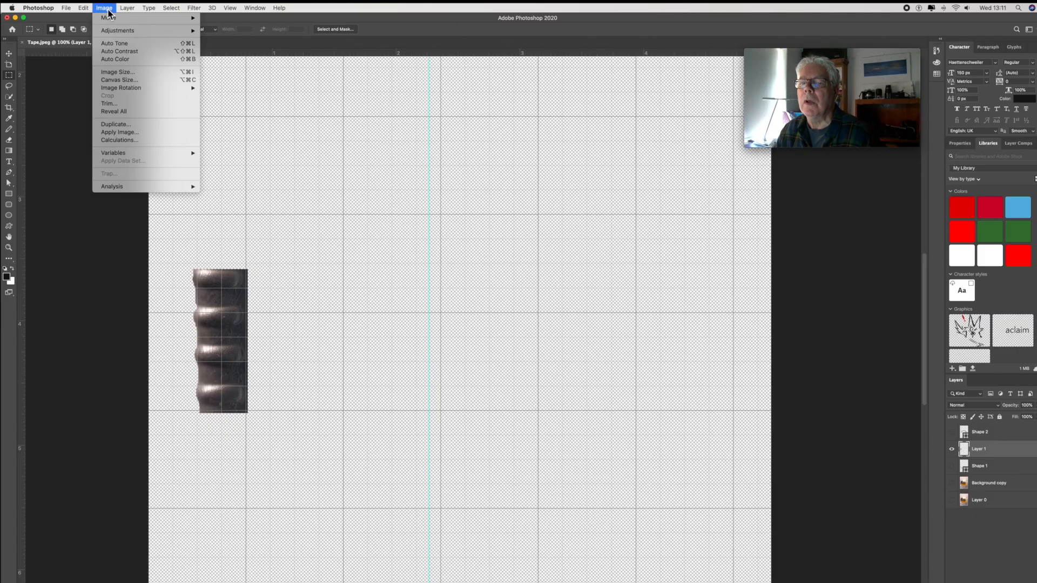
{"action": "mouse_move", "coordinate": [128, 88]}
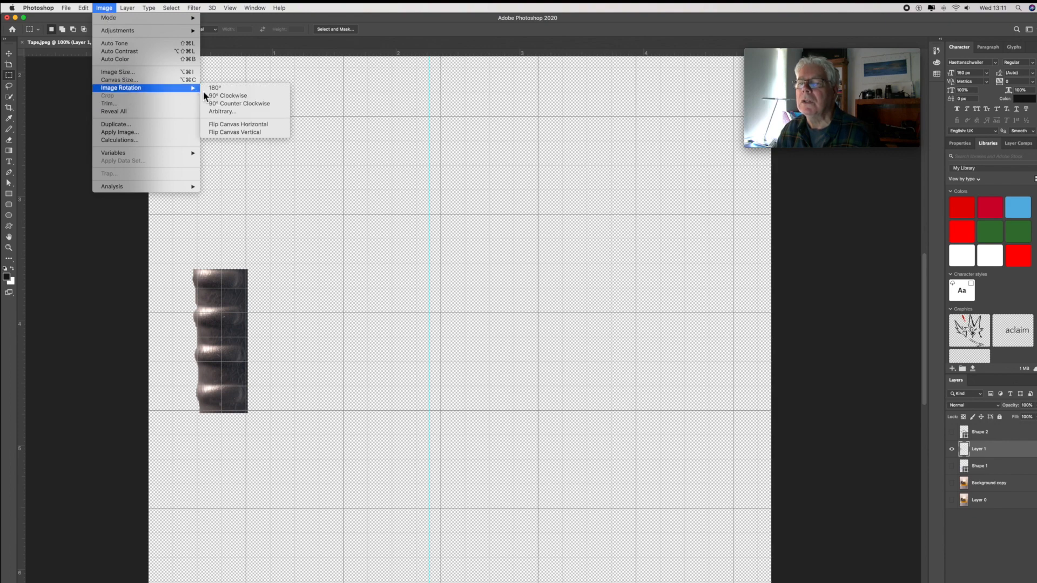
{"action": "left_click", "coordinate": [228, 99]}
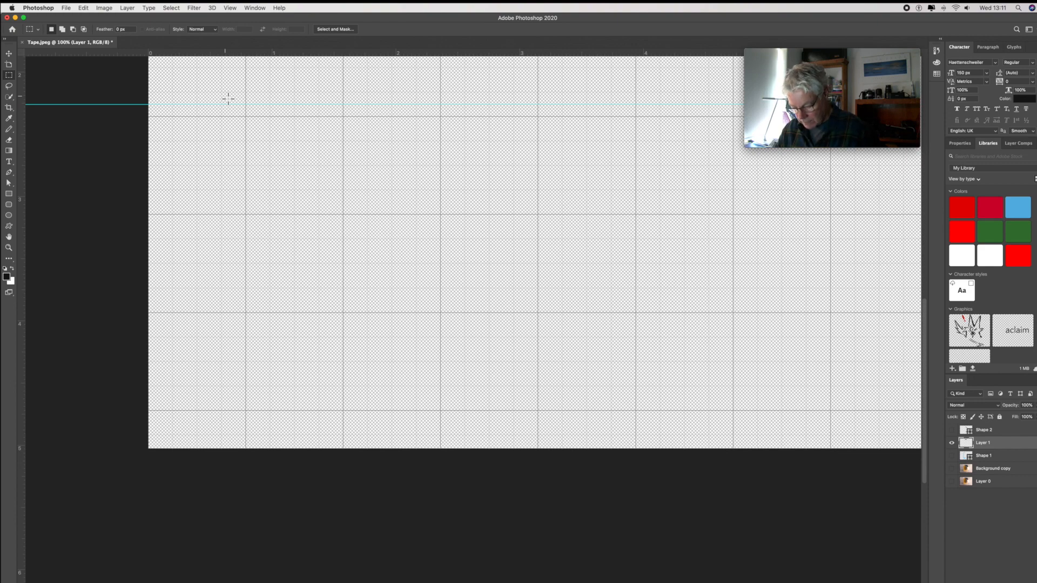
{"action": "key", "text": "super+z"}
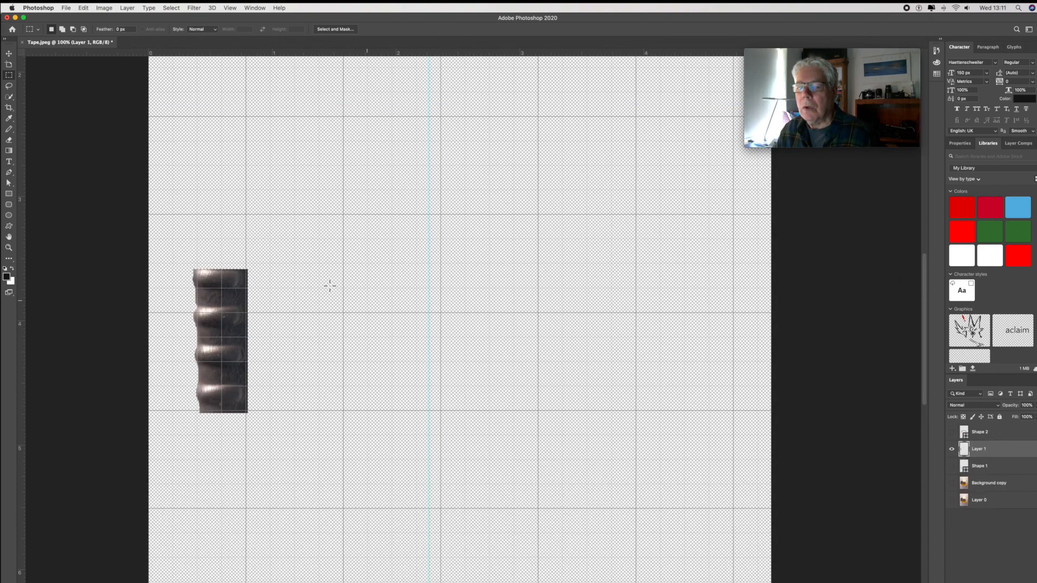
- Move the ribbed strip beside the vertical guide and rotate it about 90° clockwise so its ribbed edge faces up
{"action": "left_click", "coordinate": [9, 55]}
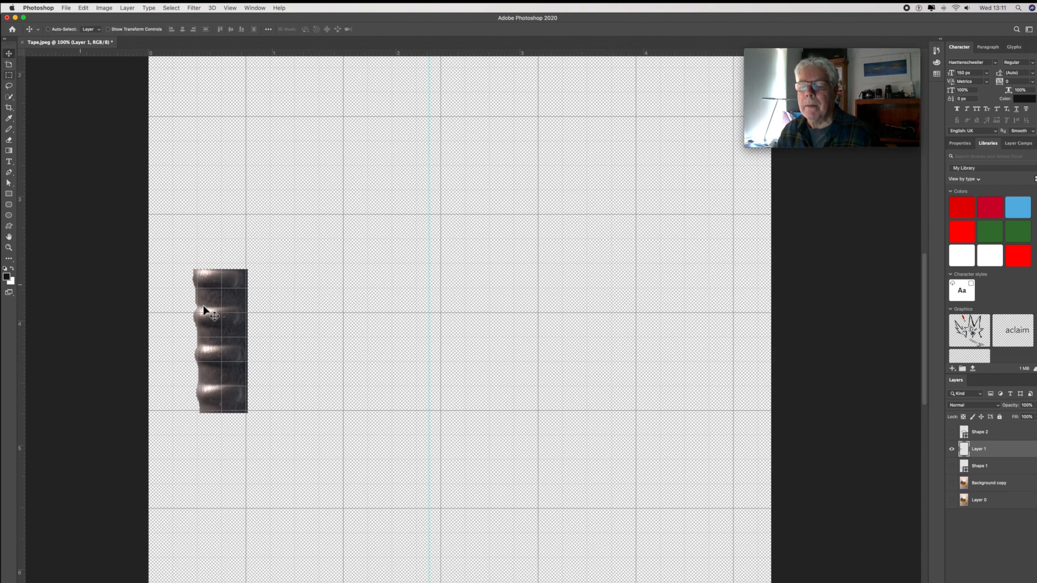
{"action": "left_click_drag", "start_coordinate": [220, 312], "coordinate": [386, 316]}
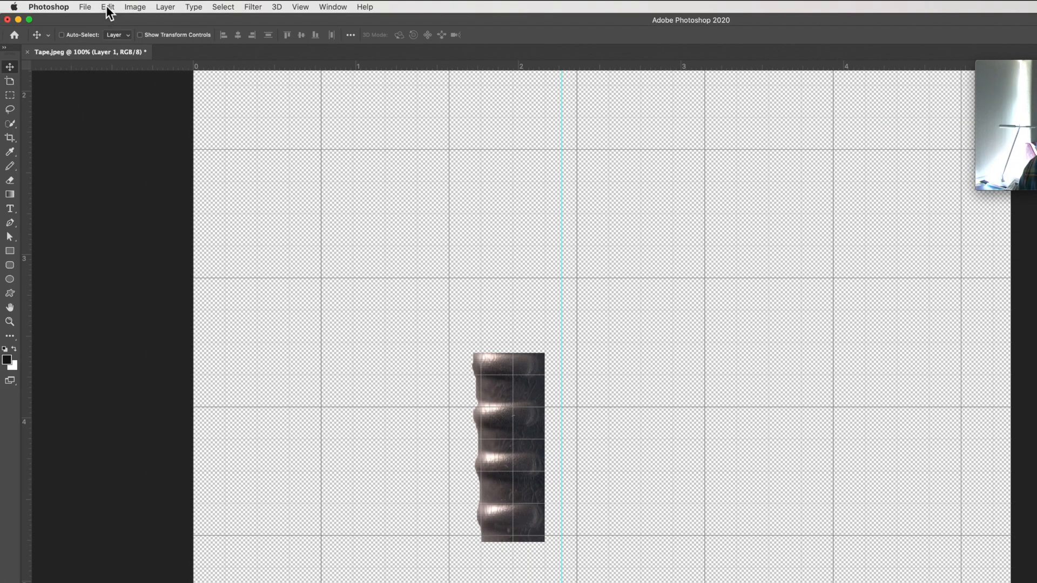
{"action": "left_click", "coordinate": [84, 8]}
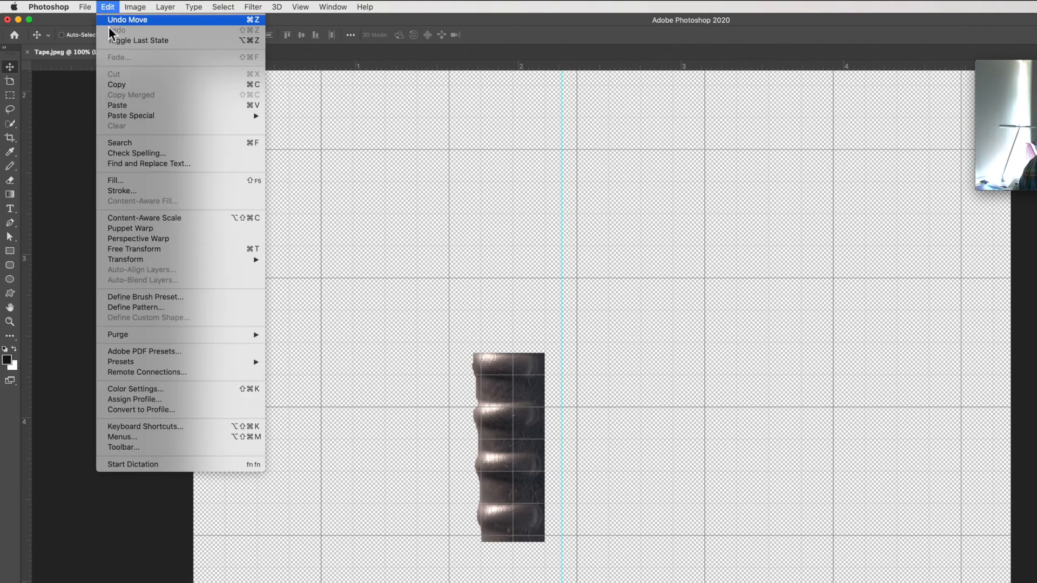
{"action": "mouse_move", "coordinate": [124, 260]}
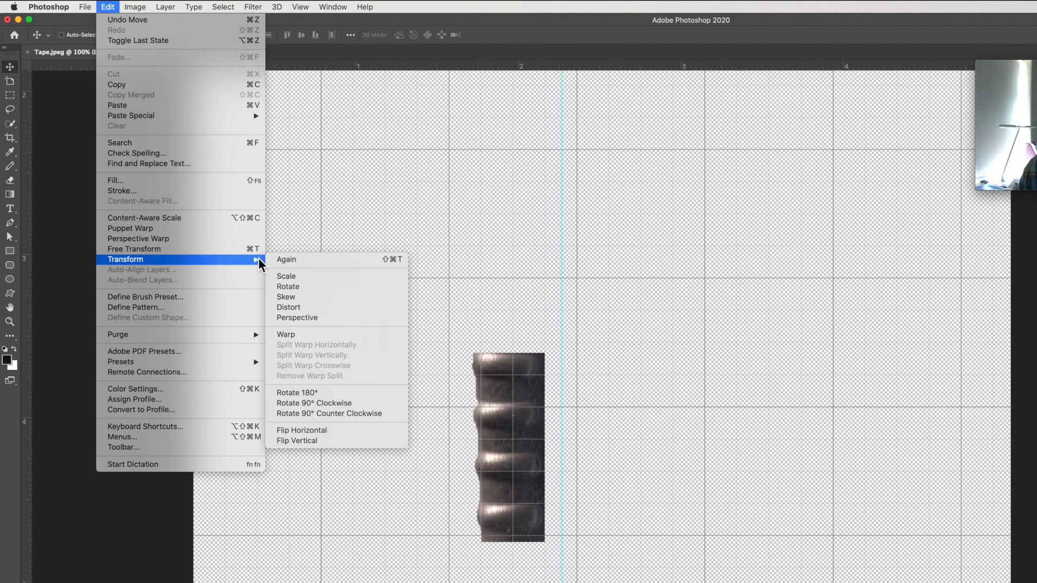
{"action": "left_click", "coordinate": [280, 286]}
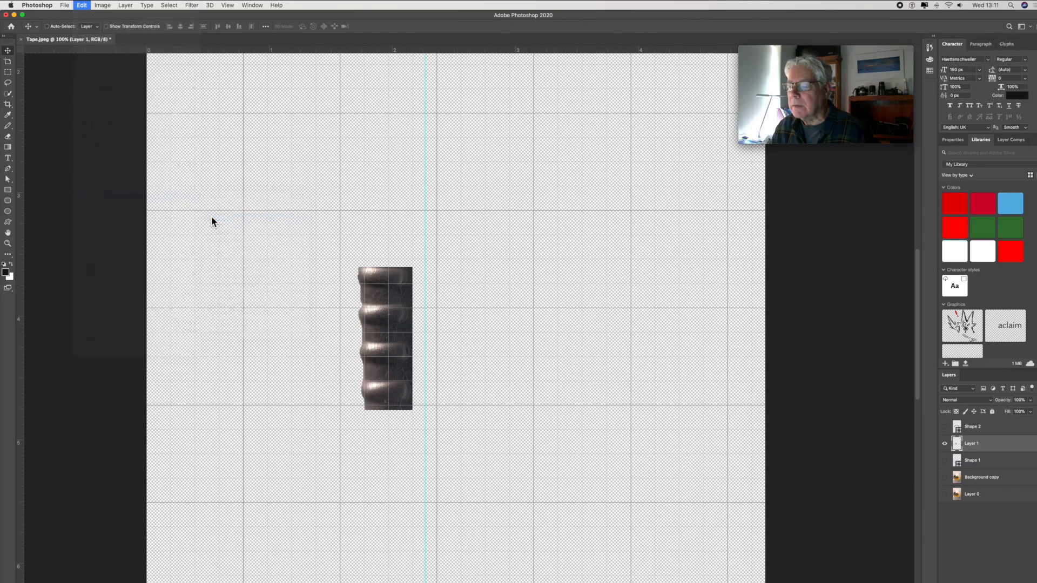
{"action": "left_click_drag", "start_coordinate": [421, 263], "coordinate": [414, 400]}
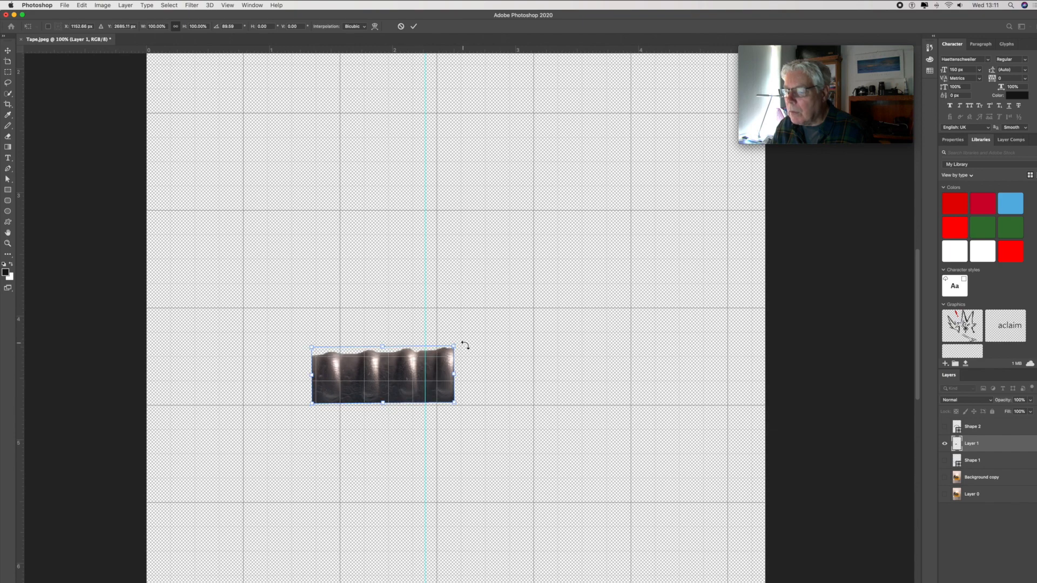
{"action": "left_click_drag", "start_coordinate": [462, 343], "coordinate": [461, 344]}
{"action": "left_click_drag", "start_coordinate": [401, 399], "coordinate": [400, 400]}
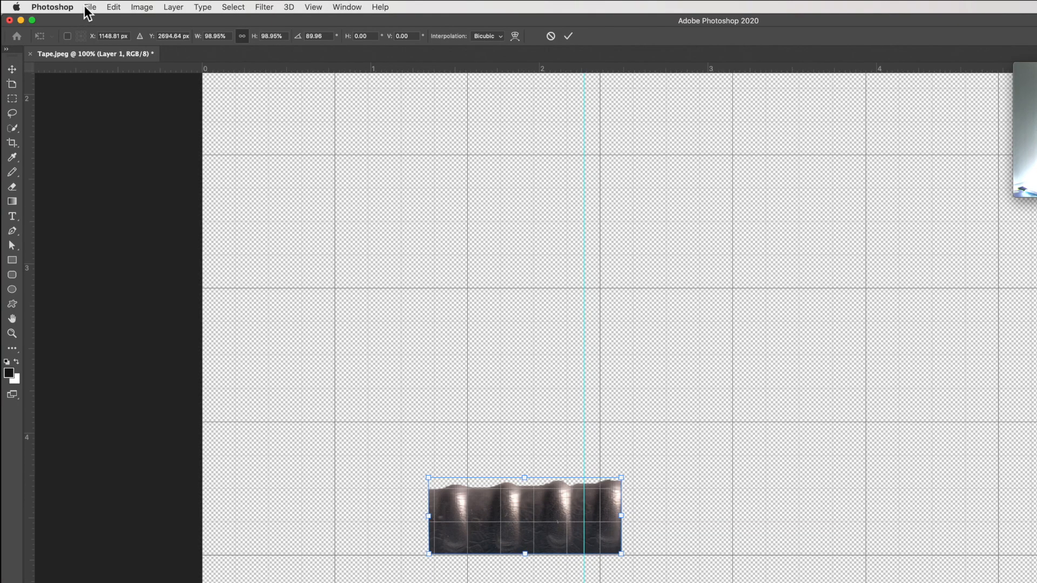
- Distort the strip by lowering its top-right corner until the ribbed edge is level, and apply the transform
{"action": "left_click", "coordinate": [89, 8]}
{"action": "mouse_move", "coordinate": [114, 7]}
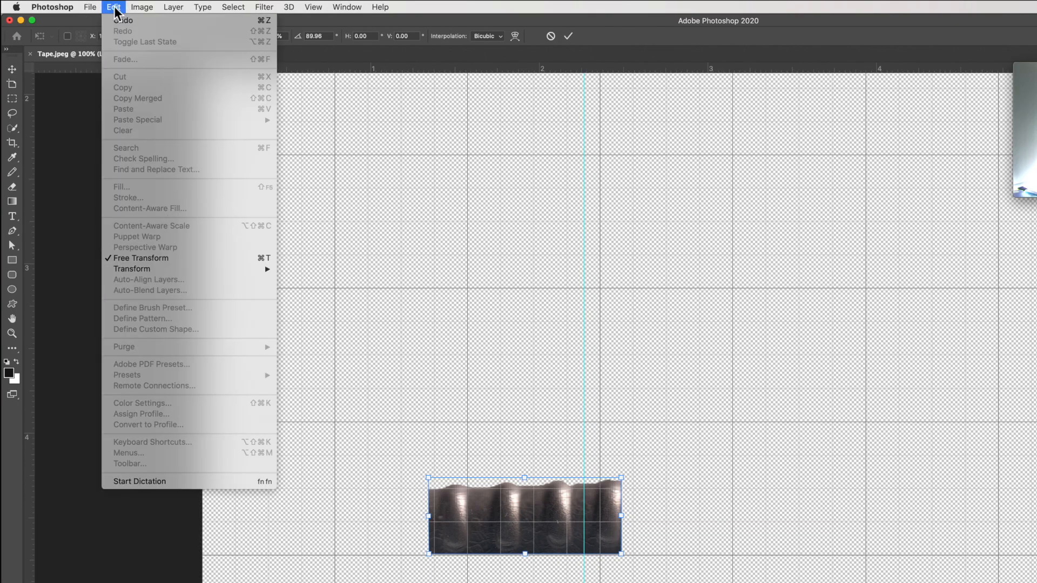
{"action": "mouse_move", "coordinate": [146, 267]}
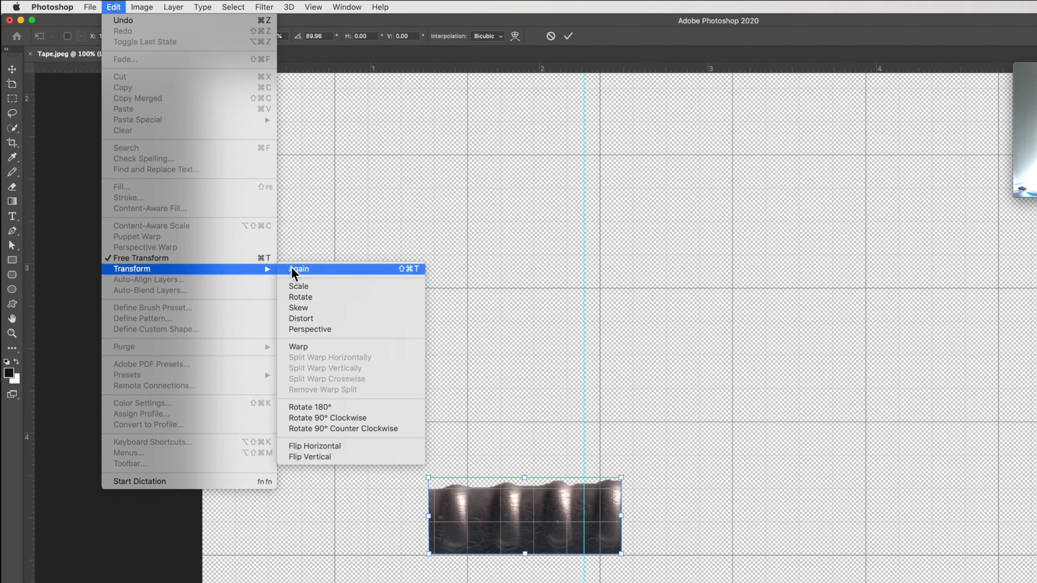
{"action": "left_click", "coordinate": [303, 317]}
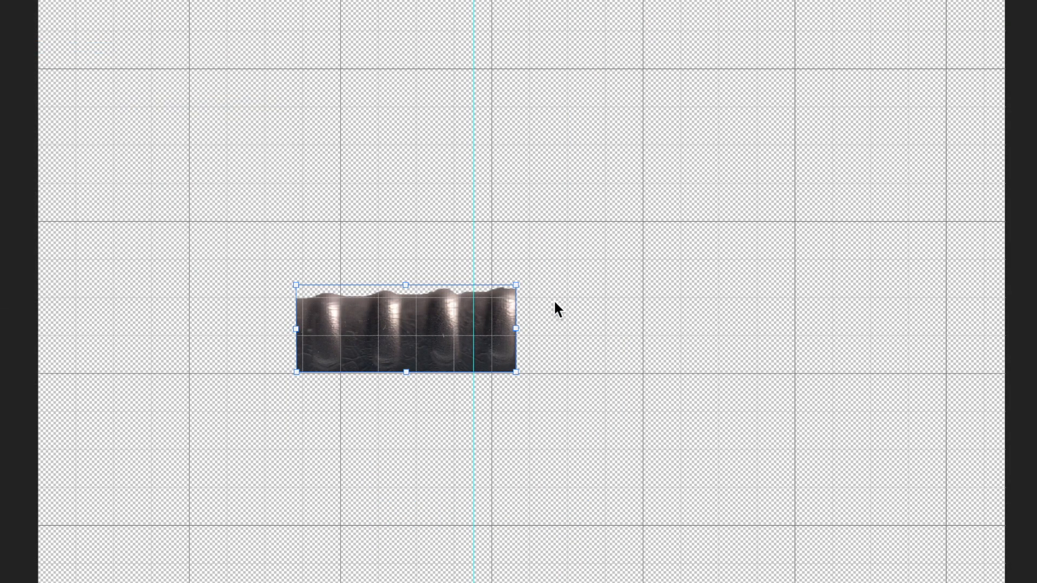
{"action": "left_click_drag", "start_coordinate": [518, 286], "coordinate": [516, 295]}
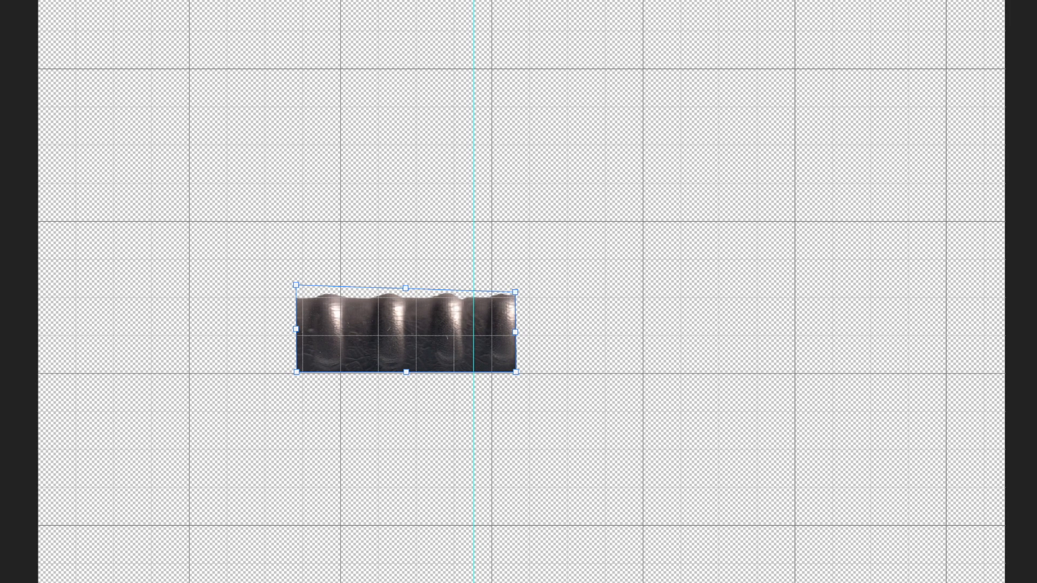
{"action": "left_click", "coordinate": [0, 0]}
{"action": "mouse_move", "coordinate": [6, 48]}
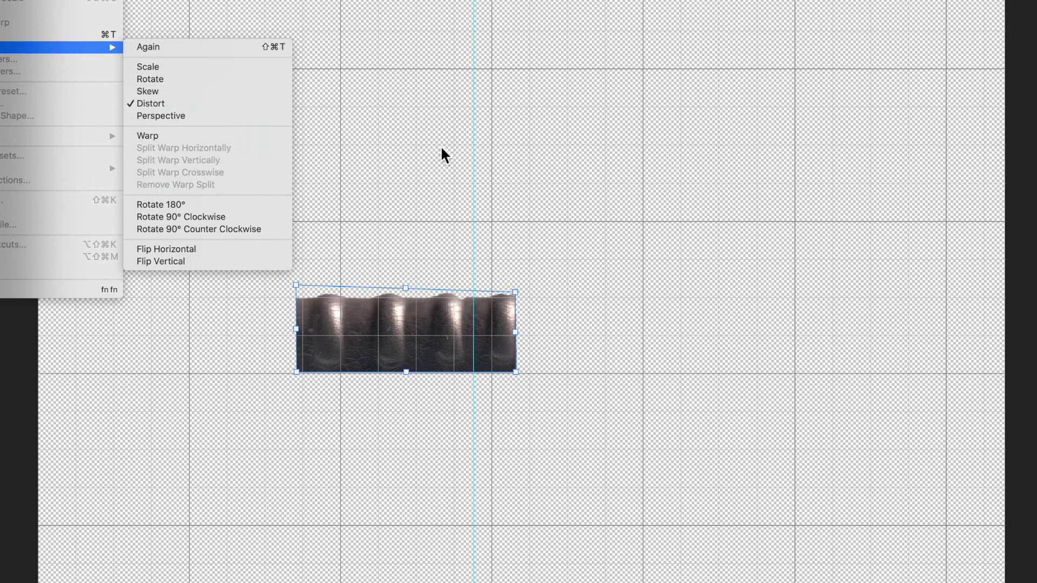
{"action": "left_click", "coordinate": [515, 293]}
{"action": "left_click_drag", "start_coordinate": [515, 293], "coordinate": [514, 294]}
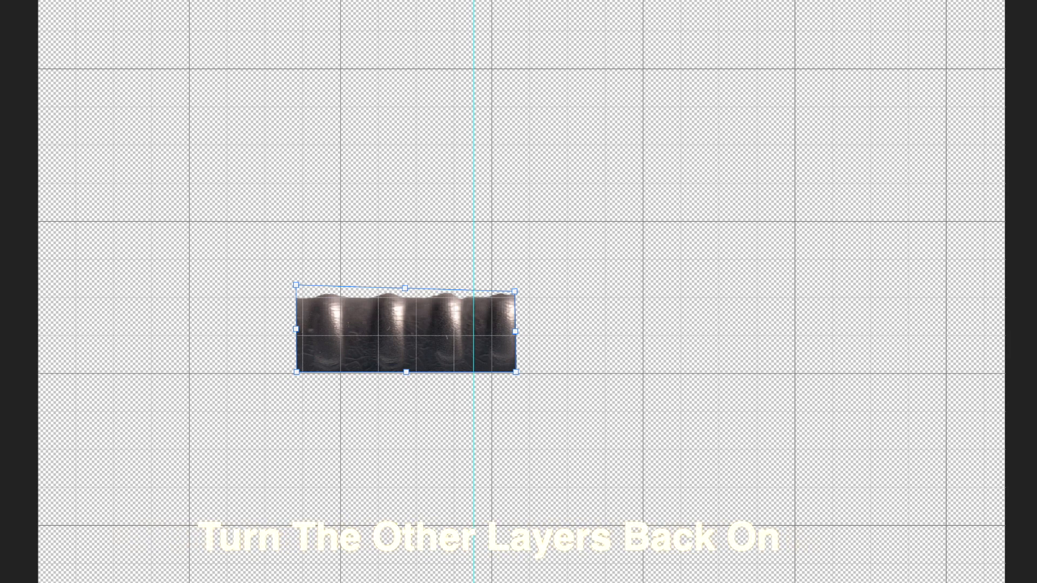
{"action": "key", "text": "Return"}
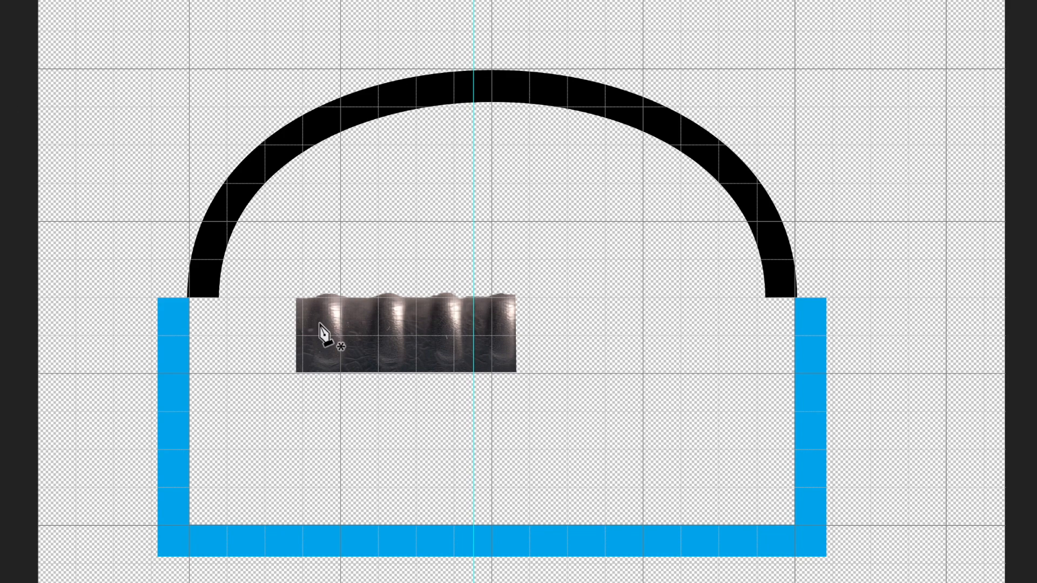
- Start a Pen tool shape at the ribbed strip's upper-left corner and trace over the first rib to the base of the second
{"action": "left_click", "coordinate": [296, 299]}
{"action": "key", "text": "ctrl+z"}
{"action": "left_click", "coordinate": [298, 299]}
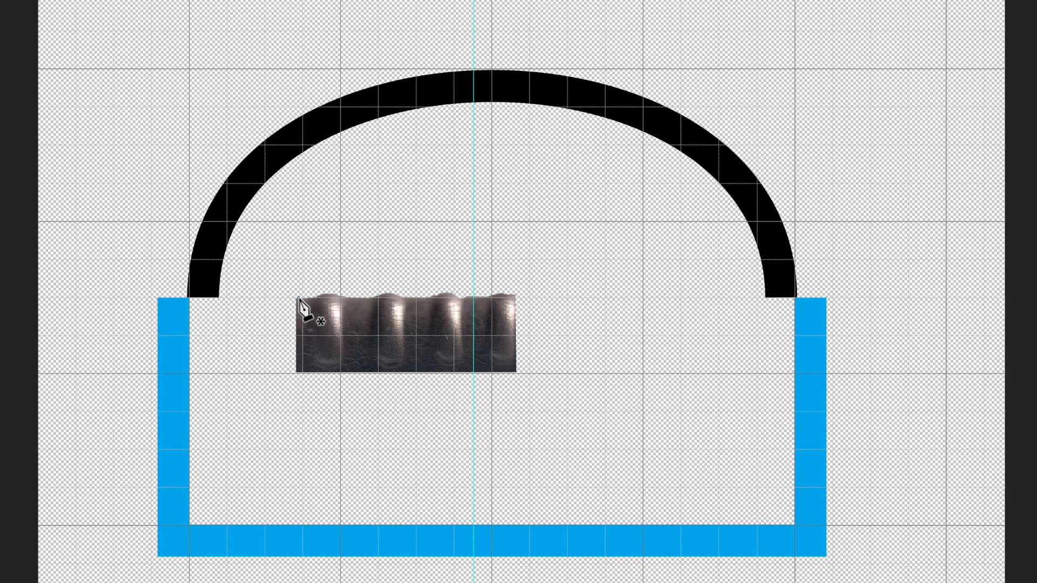
{"action": "left_click", "coordinate": [315, 298]}
{"action": "left_click", "coordinate": [322, 293]}
{"action": "left_click", "coordinate": [344, 295]}
{"action": "left_click", "coordinate": [371, 295]}
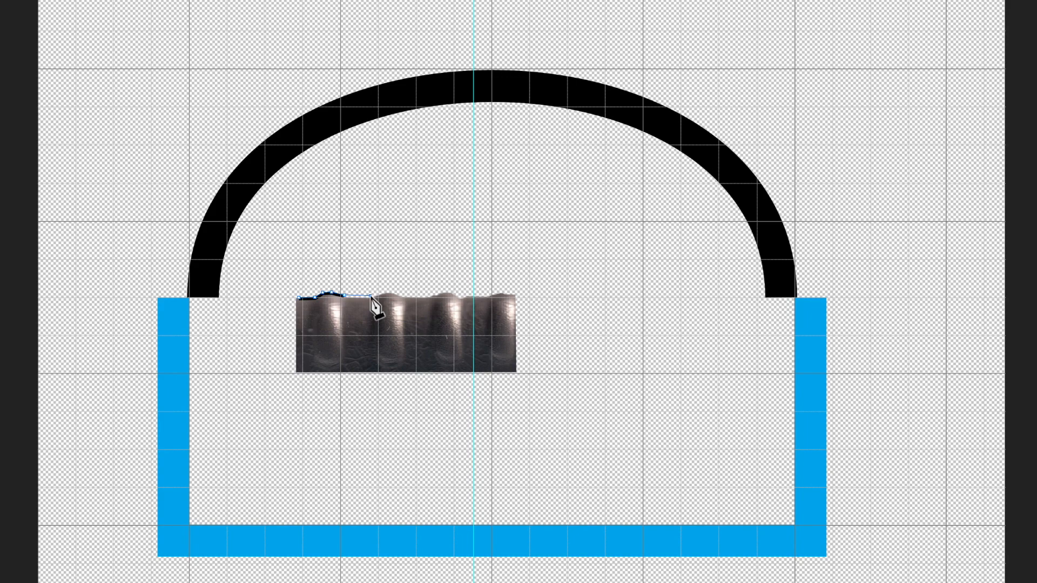
- Trace the path over the second and third ribs to the base of the fourth rib
{"action": "left_click", "coordinate": [382, 293]}
{"action": "left_click", "coordinate": [402, 296]}
{"action": "left_click", "coordinate": [428, 295]}
{"action": "left_click", "coordinate": [438, 293]}
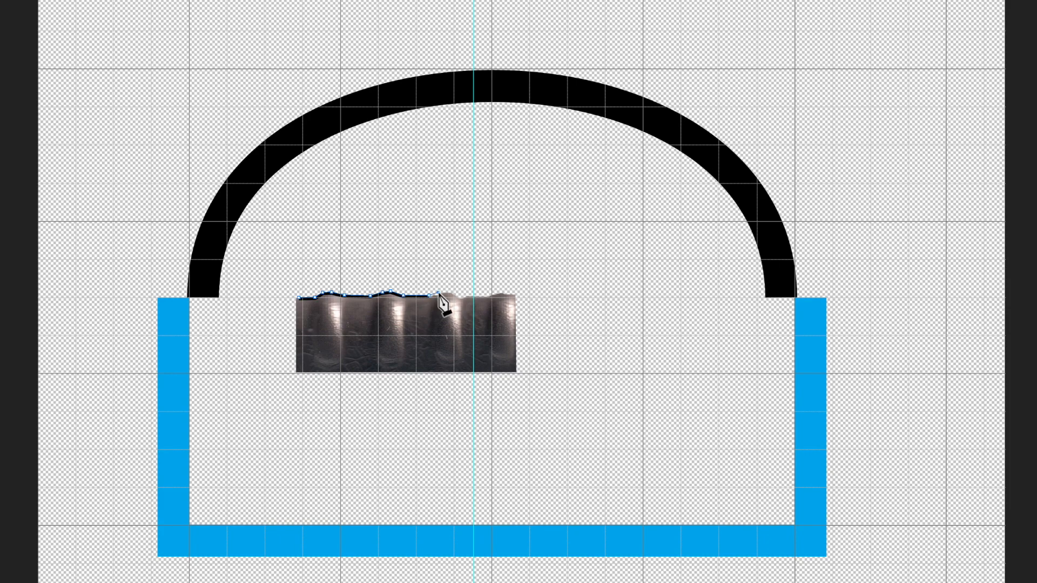
{"action": "left_click", "coordinate": [447, 290]}
{"action": "left_click", "coordinate": [478, 297]}
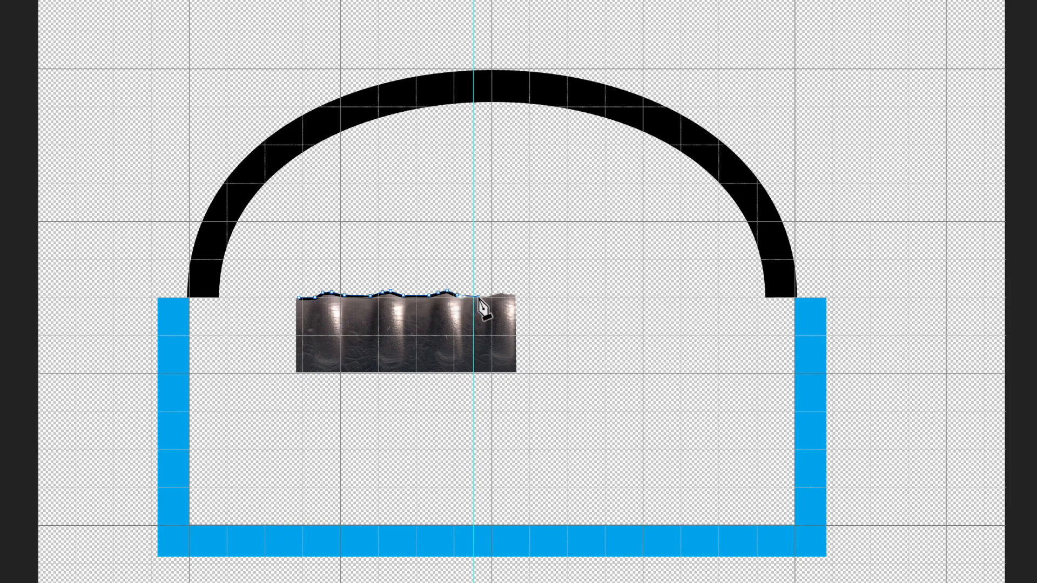
- Trace the fourth rib, continue down the strip's right side and along its bottom edge, and close the path at the starting point
{"action": "left_click", "coordinate": [487, 296]}
{"action": "left_click", "coordinate": [496, 292]}
{"action": "left_click", "coordinate": [505, 290]}
{"action": "left_click", "coordinate": [515, 293]}
{"action": "left_click", "coordinate": [513, 370]}
{"action": "left_click", "coordinate": [297, 370]}
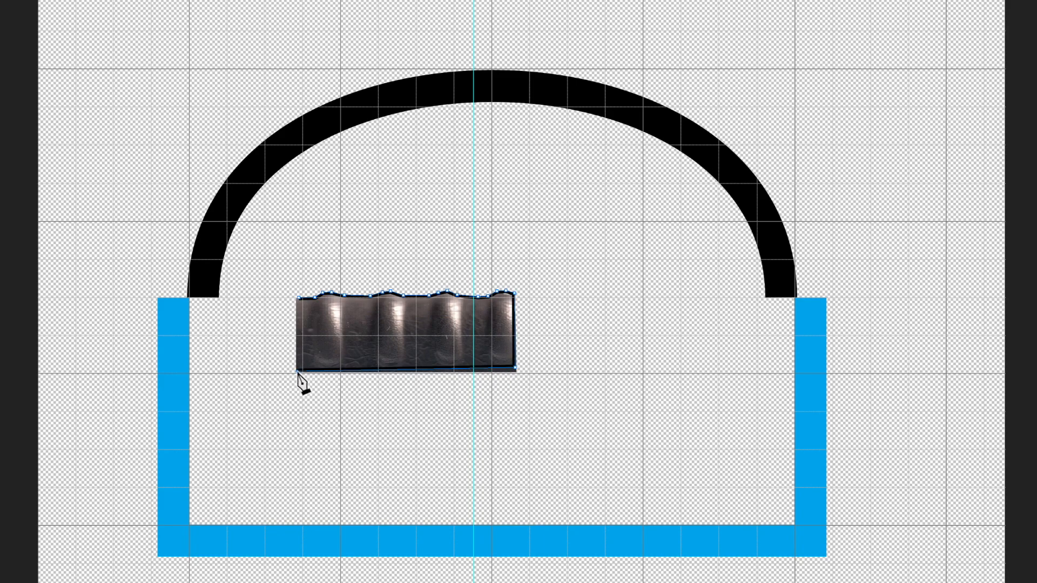
{"action": "left_click", "coordinate": [298, 298]}
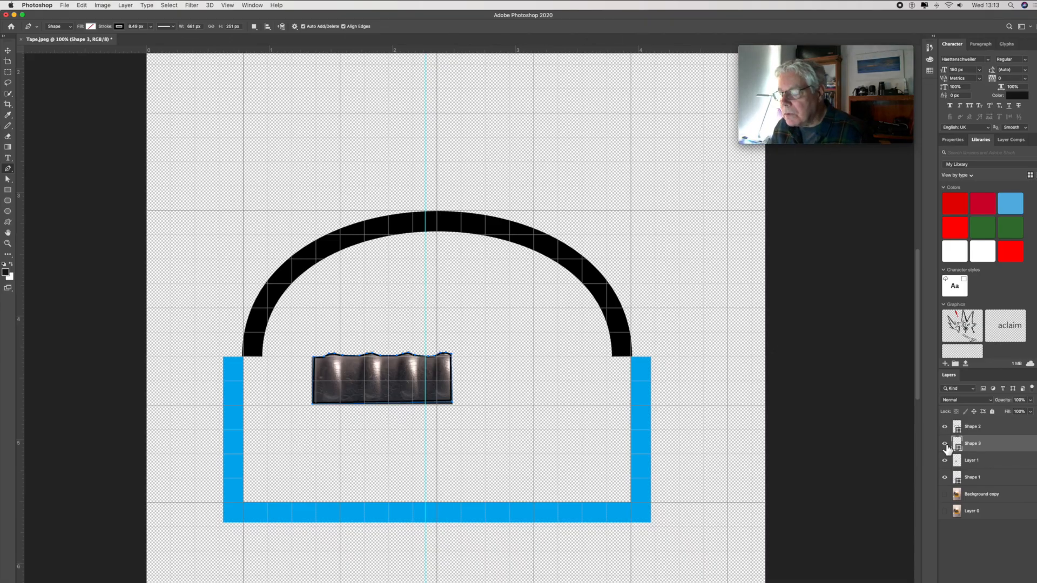
- Hide the ribbed strip's Layer 1 and move the traced outline's lower corners to stretch it across the blue body's inside width
{"action": "left_click", "coordinate": [945, 460]}
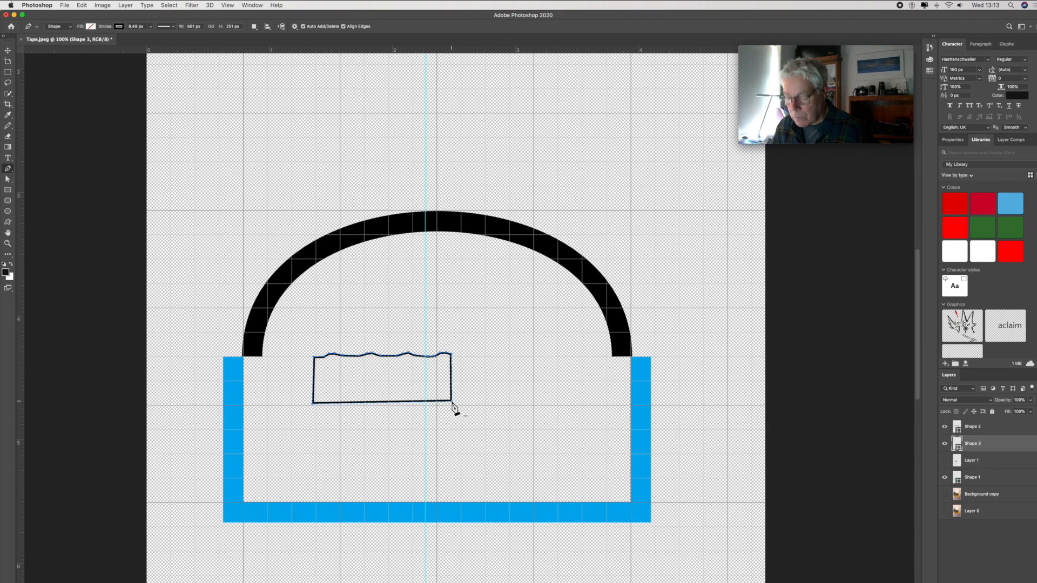
{"action": "left_click_drag", "start_coordinate": [452, 406], "coordinate": [452, 406]}
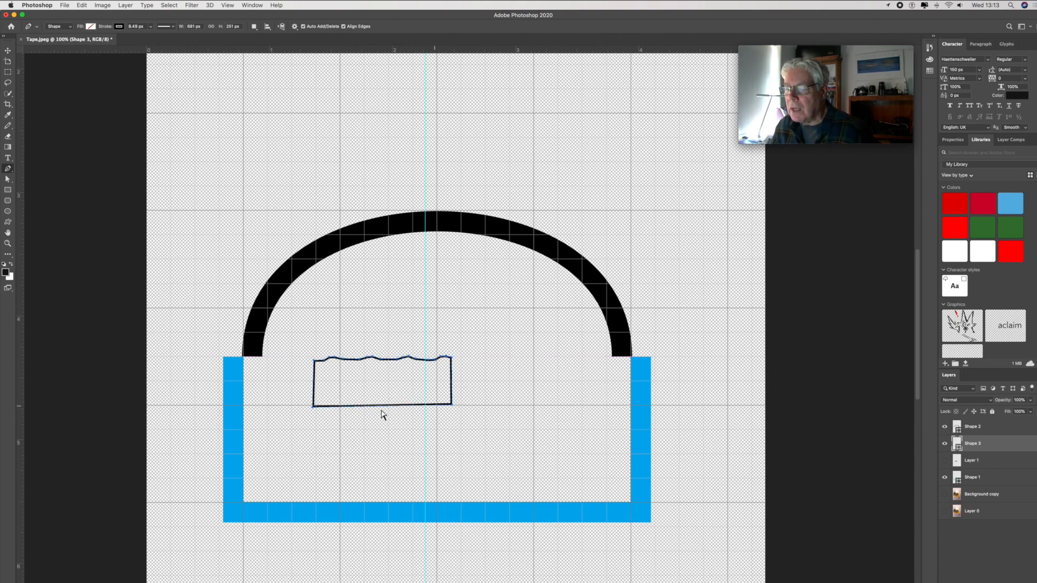
{"action": "left_click", "coordinate": [313, 407]}
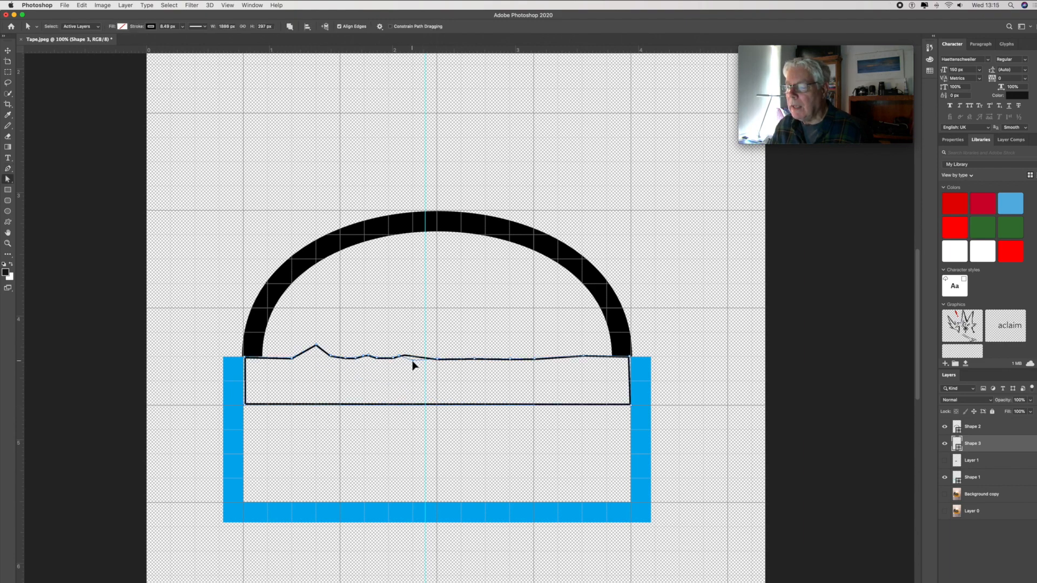
- Move the outline's leftmost anchor points with the Direct Selection Tool to form a triangular tooth two grid squares wide and one high
{"action": "left_click_drag", "start_coordinate": [412, 361], "coordinate": [386, 362]}
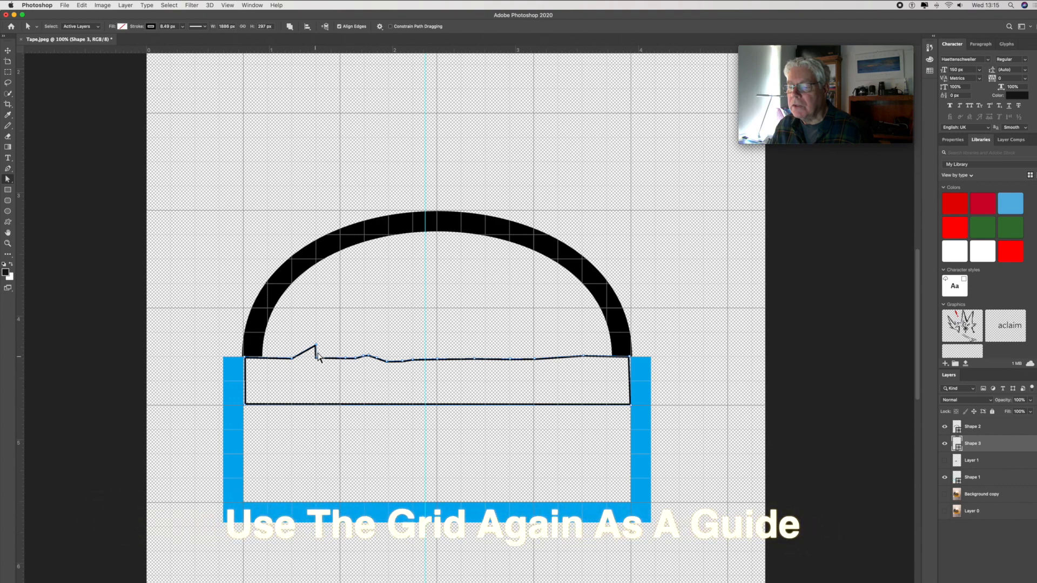
{"action": "left_click_drag", "start_coordinate": [316, 346], "coordinate": [302, 344]}
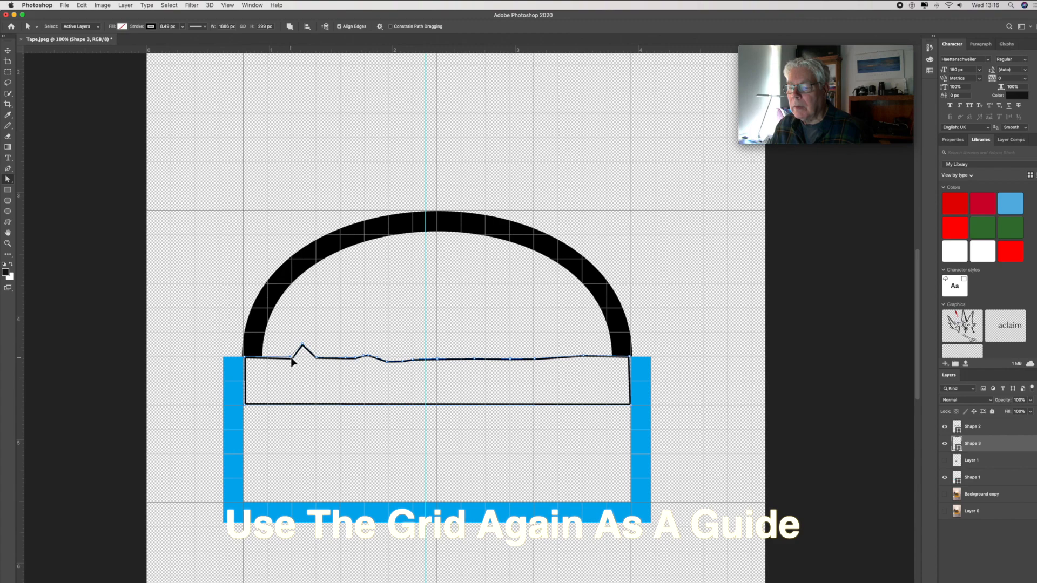
{"action": "left_click", "coordinate": [12, 182]}
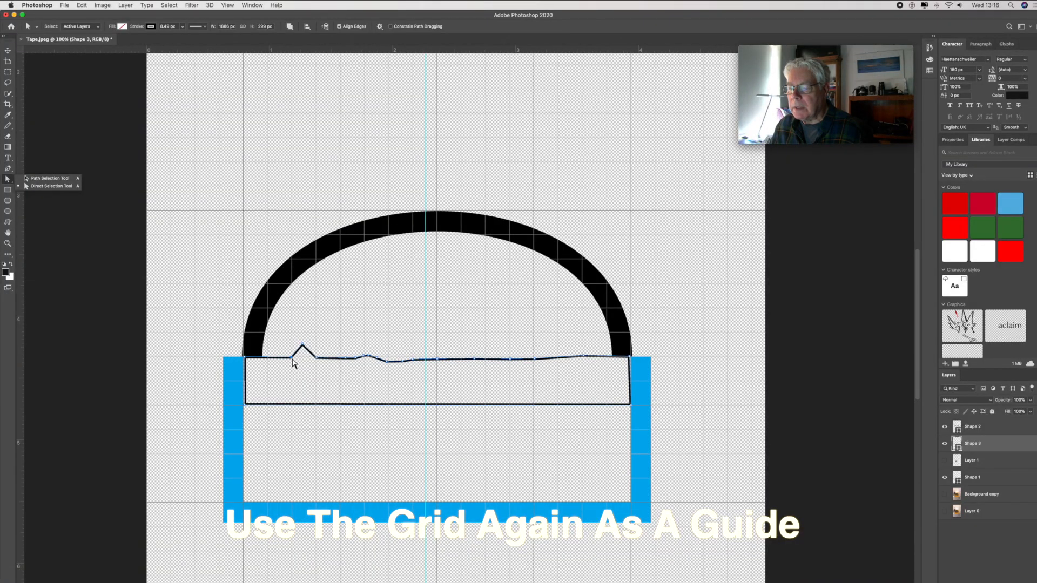
{"action": "left_click", "coordinate": [292, 359]}
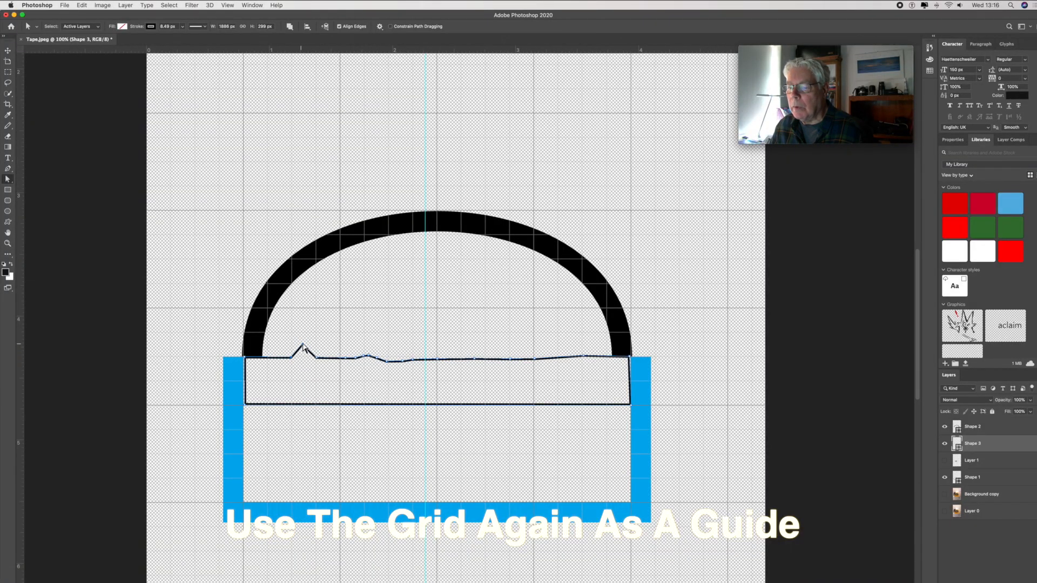
{"action": "left_click_drag", "start_coordinate": [303, 346], "coordinate": [297, 334]}
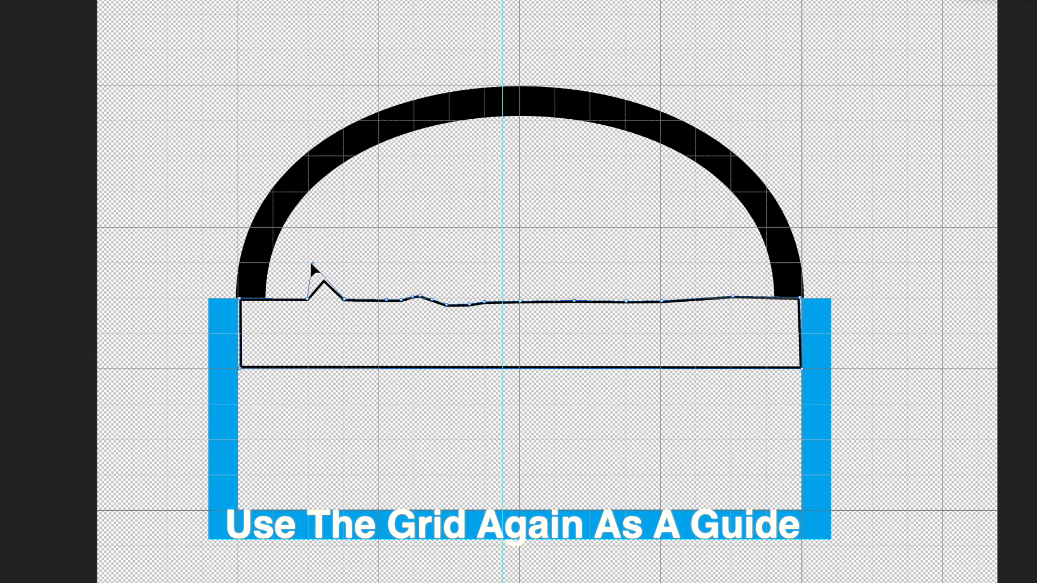
{"action": "left_click_drag", "start_coordinate": [307, 264], "coordinate": [308, 263]}
{"action": "left_click_drag", "start_coordinate": [308, 300], "coordinate": [273, 298]}
- Move the rightmost anchor points to form a matching tooth two grid squares wide and one high near the outline's right end
{"action": "left_click_drag", "start_coordinate": [755, 299], "coordinate": [767, 299]}
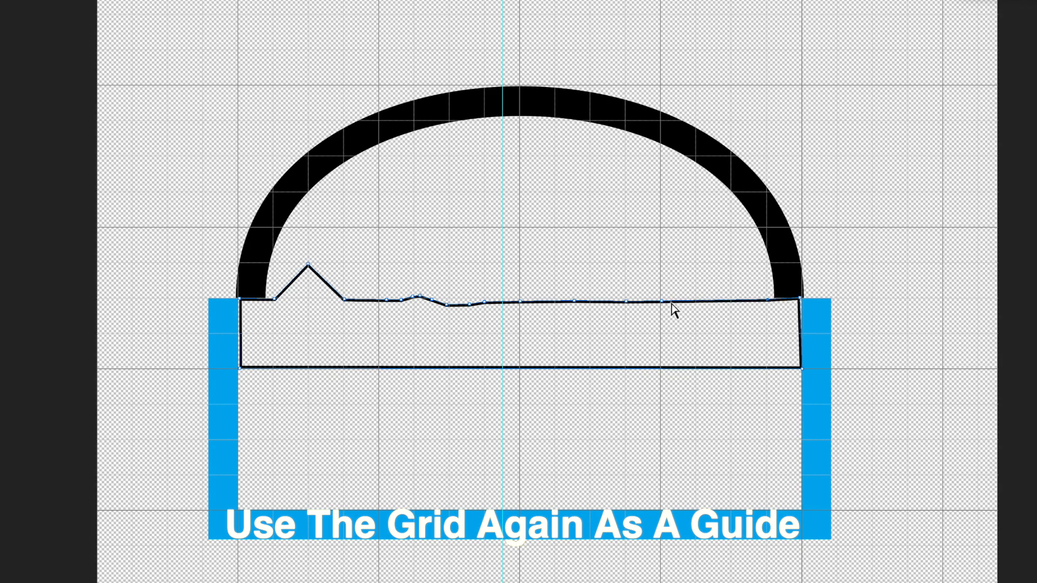
{"action": "left_click_drag", "start_coordinate": [661, 301], "coordinate": [748, 264]}
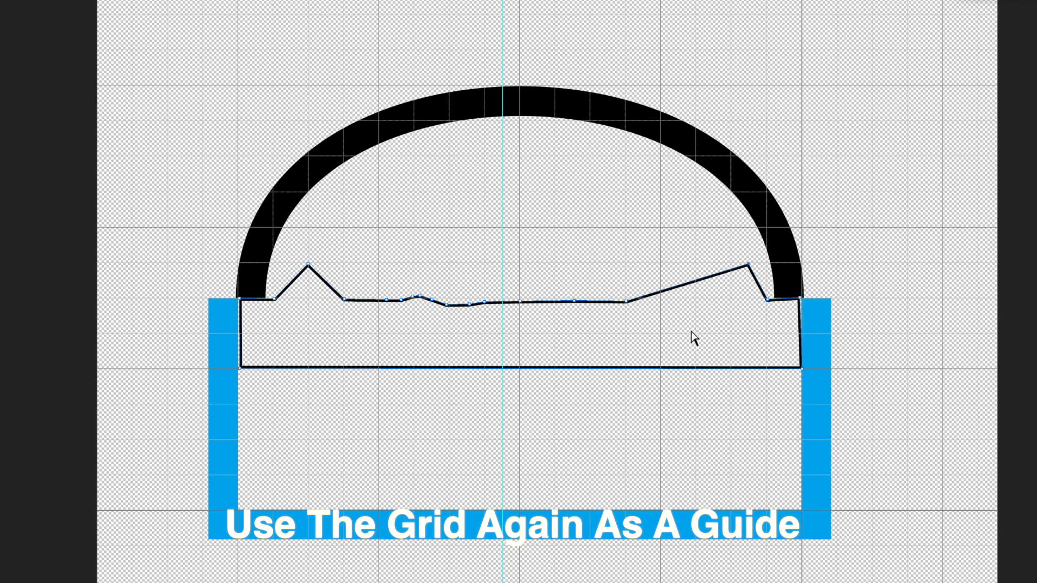
{"action": "left_click_drag", "start_coordinate": [627, 301], "coordinate": [697, 298]}
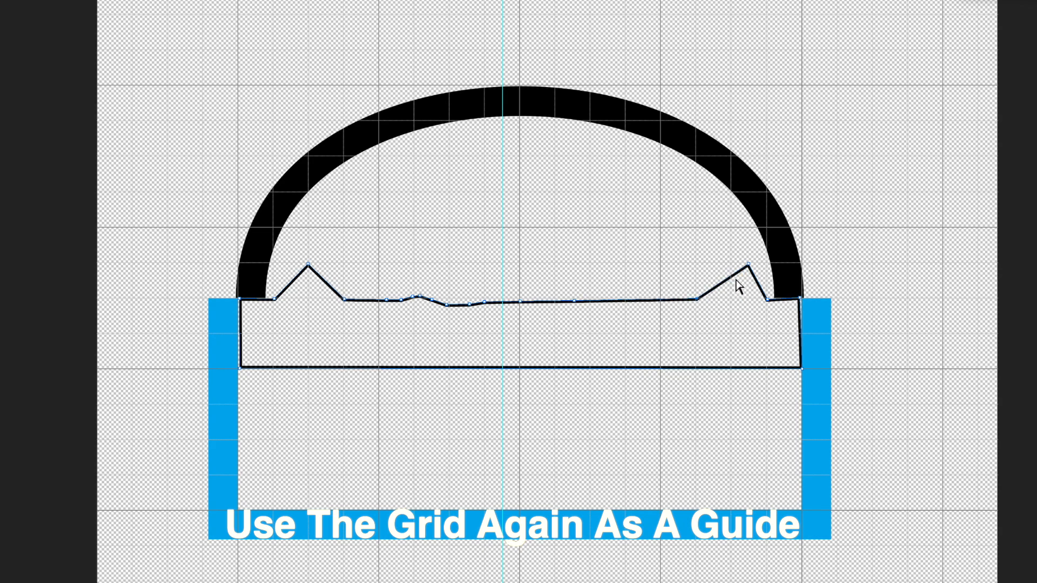
{"action": "left_click_drag", "start_coordinate": [747, 265], "coordinate": [731, 265]}
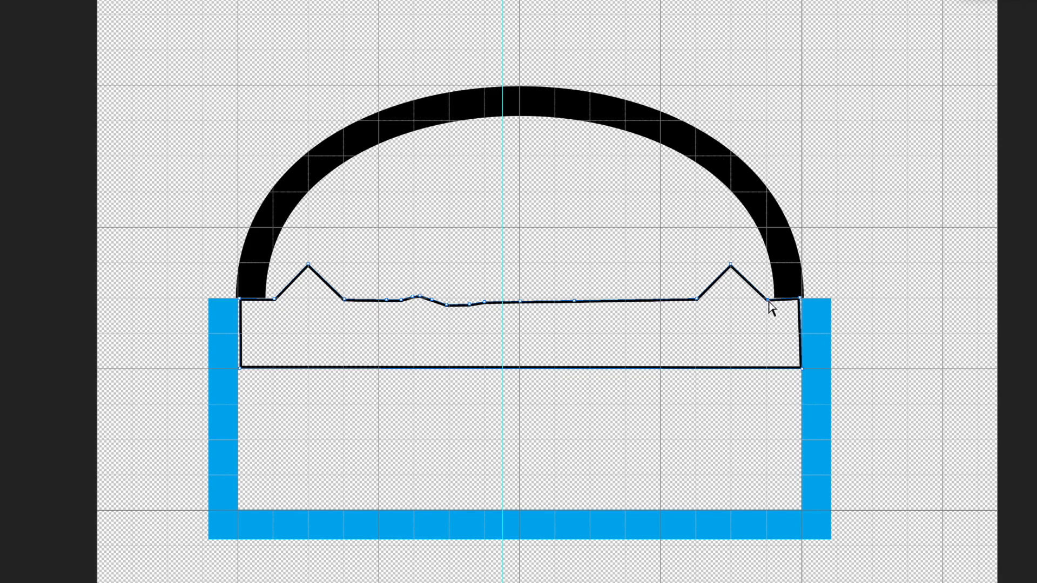
{"action": "left_click_drag", "start_coordinate": [767, 299], "coordinate": [767, 301]}
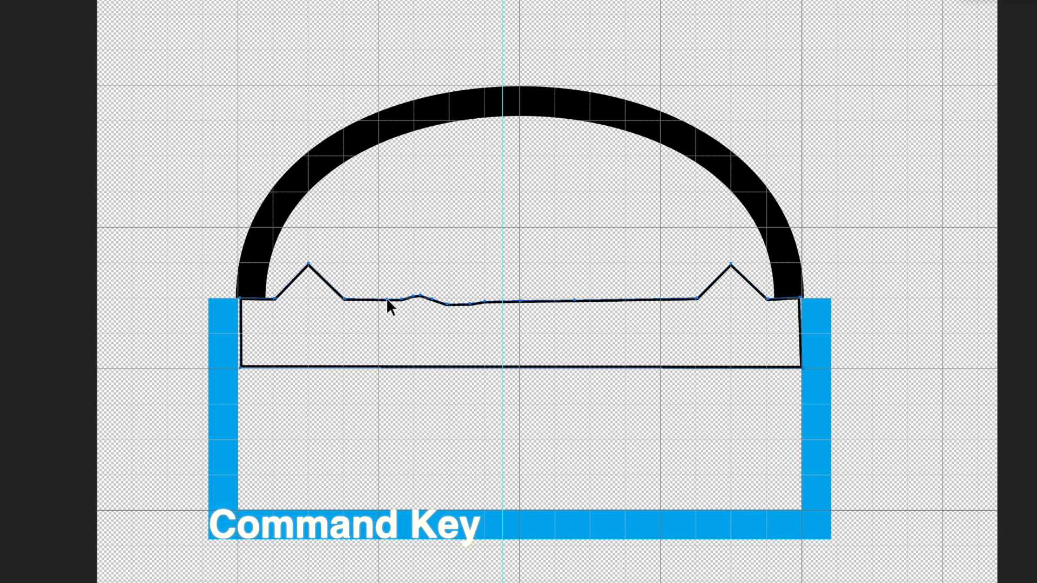
- Raise the second tooth's left side one grid square high and spread the middle anchor points along the baseline at grid intervals
{"action": "left_click_drag", "start_coordinate": [387, 299], "coordinate": [378, 299]}
{"action": "left_click_drag", "start_coordinate": [414, 264], "coordinate": [414, 264]}
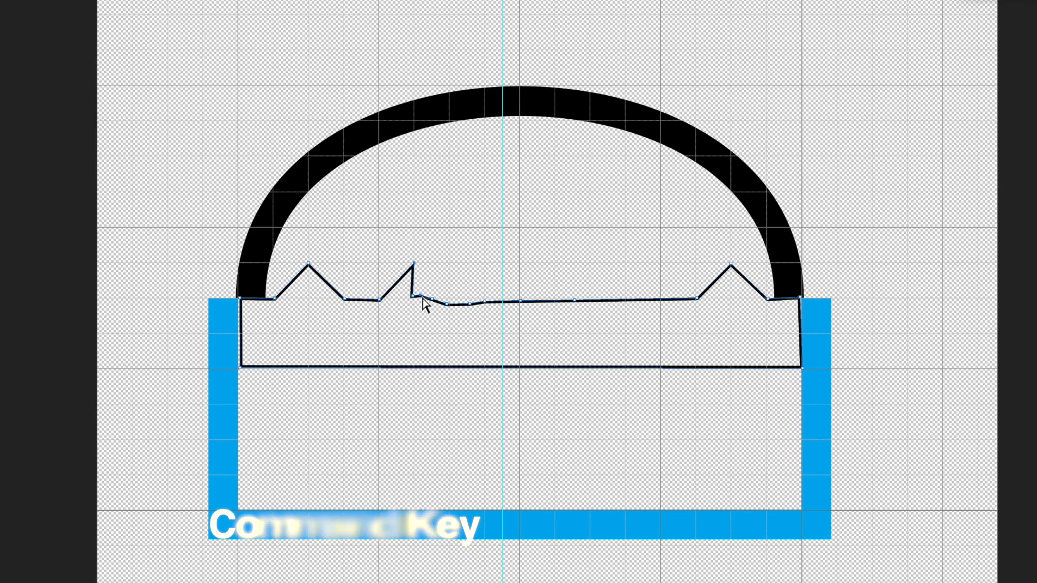
{"action": "left_click_drag", "start_coordinate": [576, 301], "coordinate": [661, 300]}
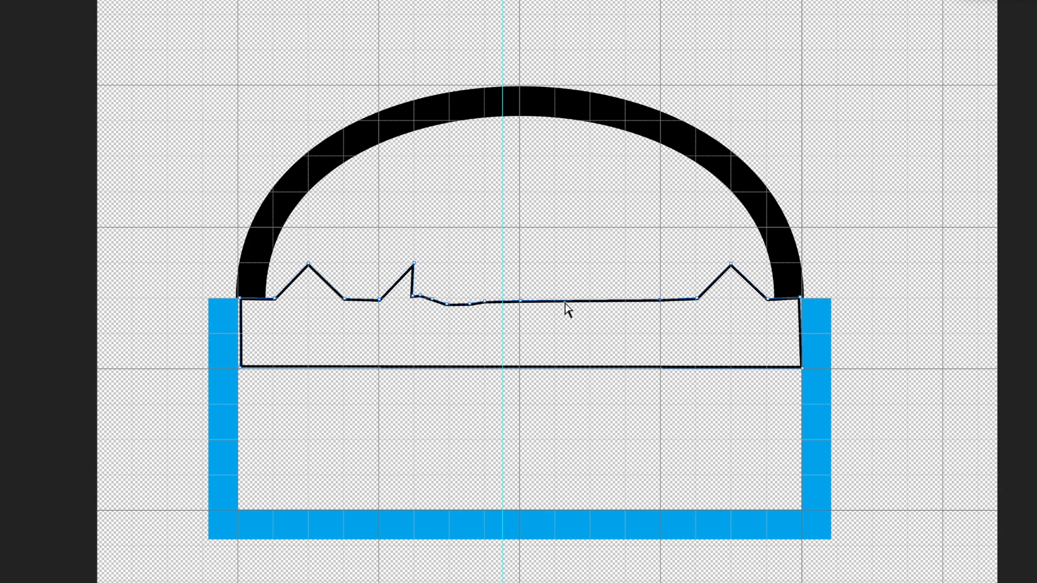
{"action": "left_click_drag", "start_coordinate": [519, 302], "coordinate": [536, 303]}
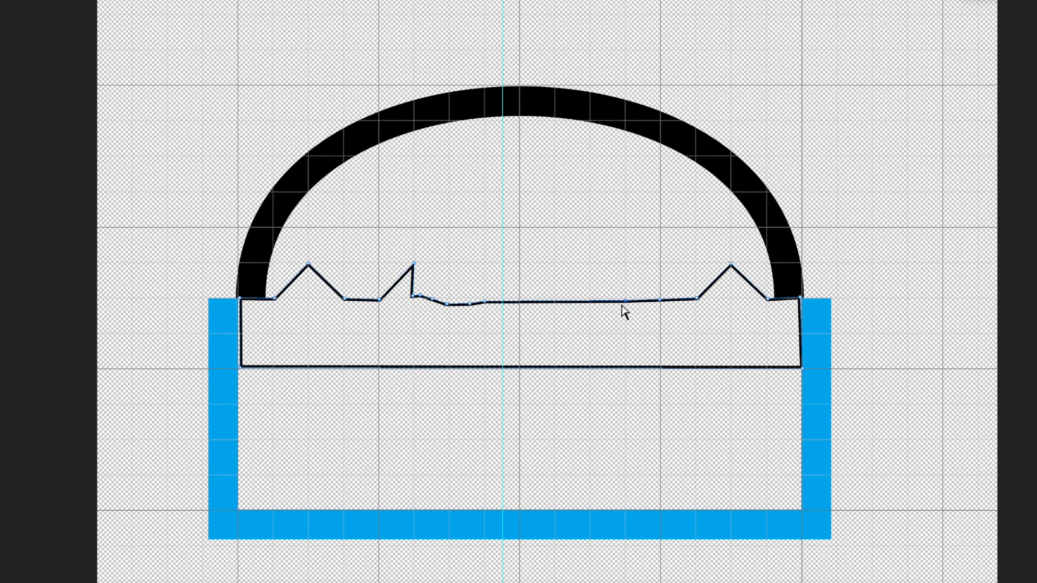
{"action": "left_click_drag", "start_coordinate": [485, 304], "coordinate": [577, 305]}
{"action": "left_click_drag", "start_coordinate": [470, 303], "coordinate": [551, 302]}
{"action": "left_click_drag", "start_coordinate": [448, 305], "coordinate": [520, 300]}
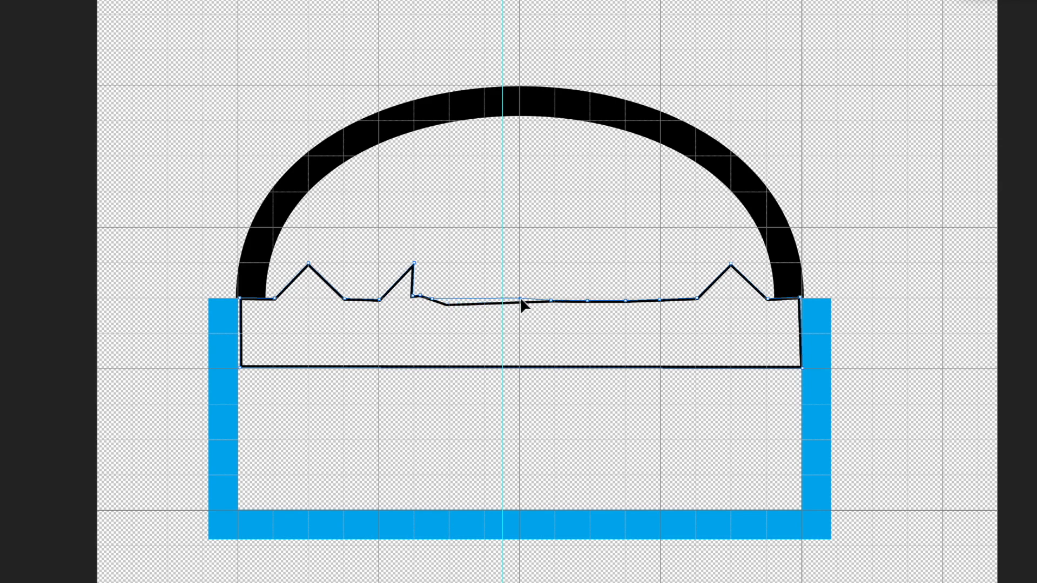
{"action": "left_click_drag", "start_coordinate": [432, 301], "coordinate": [454, 300]}
{"action": "left_click_drag", "start_coordinate": [421, 296], "coordinate": [438, 302]}
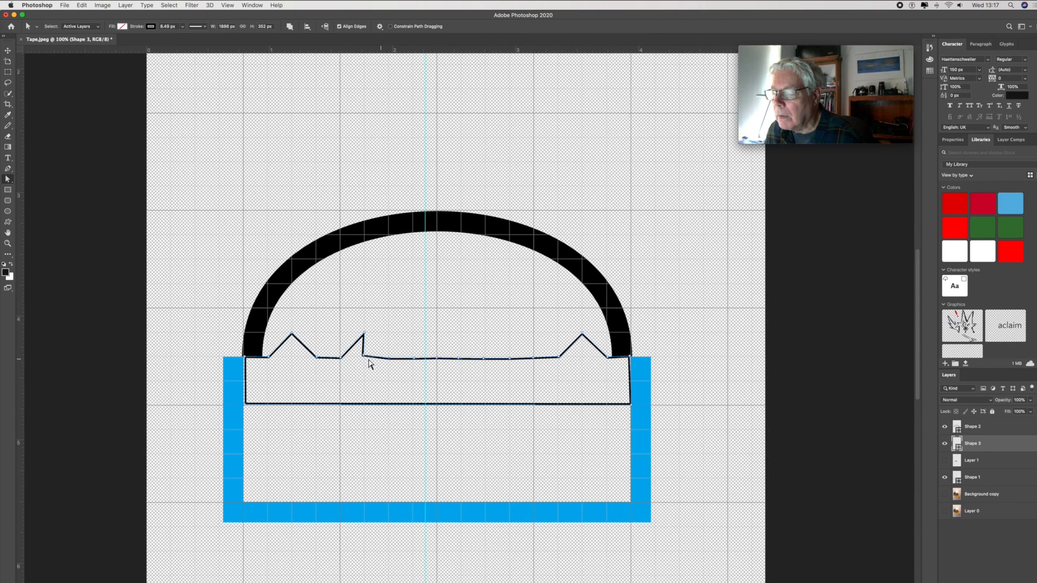
- Complete the second tooth's right side and form the third and fourth teeth at the same size and spacing
{"action": "left_click_drag", "start_coordinate": [364, 357], "coordinate": [387, 359]}
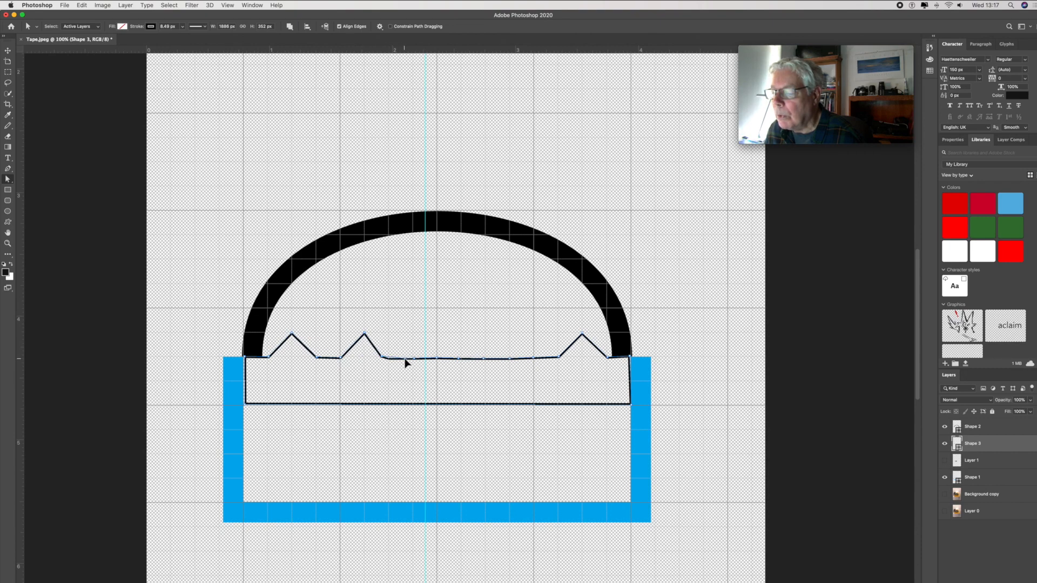
{"action": "left_click_drag", "start_coordinate": [384, 357], "coordinate": [389, 359]}
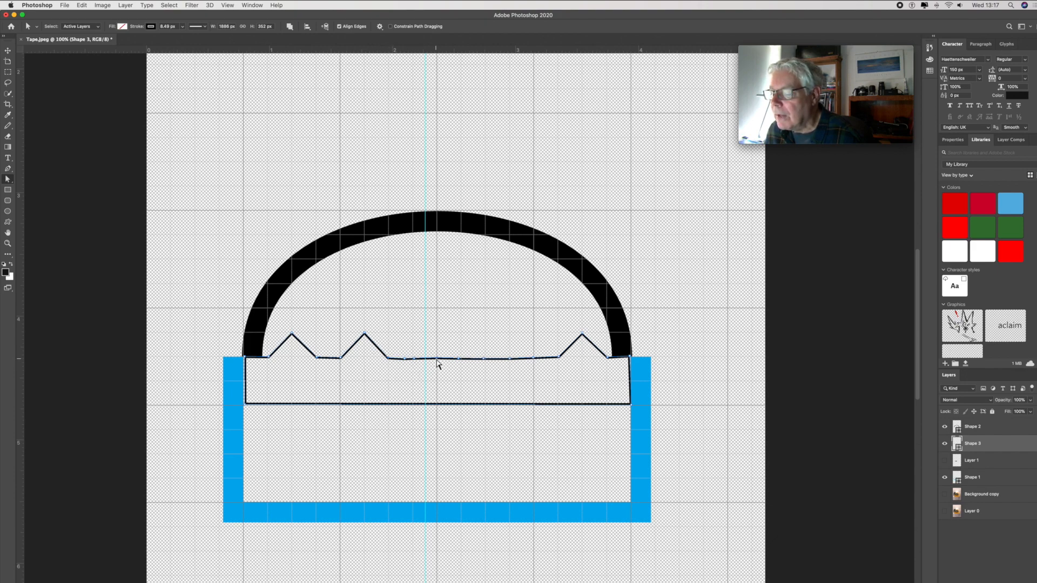
{"action": "left_click_drag", "start_coordinate": [437, 359], "coordinate": [416, 361]}
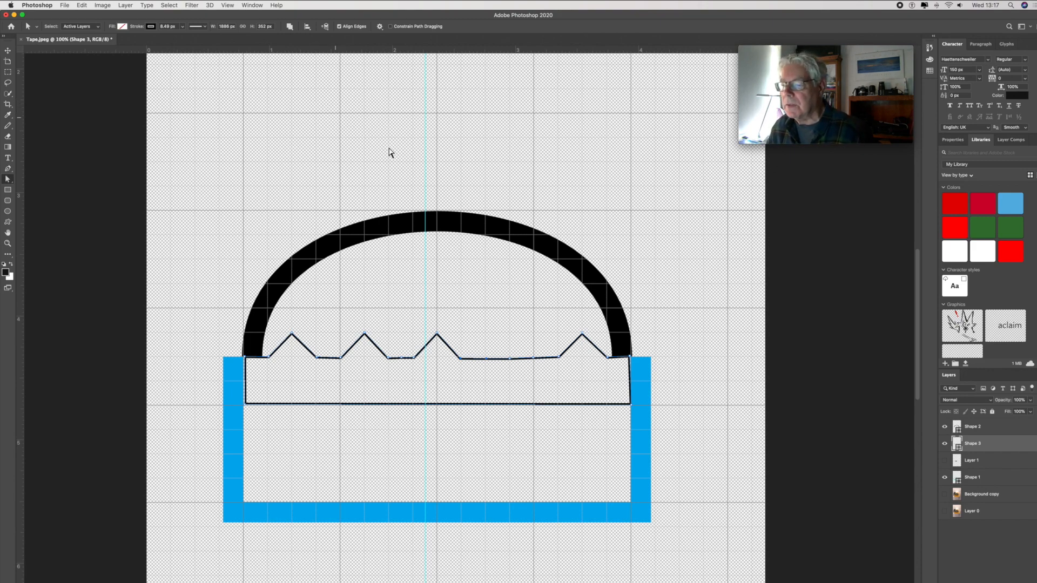
{"action": "scroll", "coordinate": [470, 365], "scroll_direction": "down", "scroll_amount": 1}
{"action": "scroll", "coordinate": [476, 363], "scroll_direction": "down", "scroll_amount": 3}
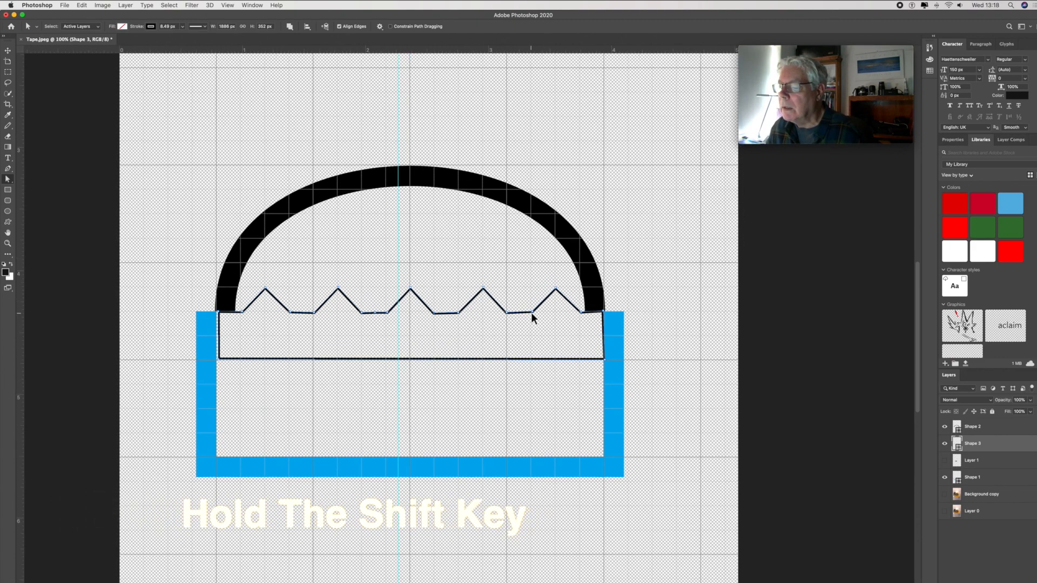
- Delete the anchor point on the baseline between the second and third teeth
{"action": "left_click_drag", "start_coordinate": [433, 313], "coordinate": [399, 311]}
{"action": "scroll", "coordinate": [433, 314], "scroll_direction": "left", "scroll_amount": 1}
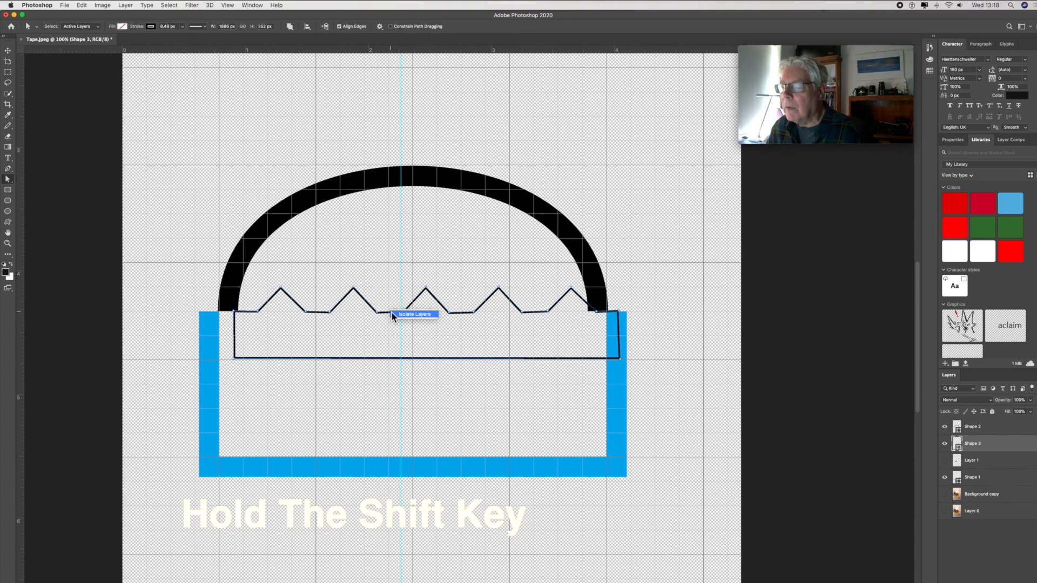
{"action": "right_click", "coordinate": [390, 313]}
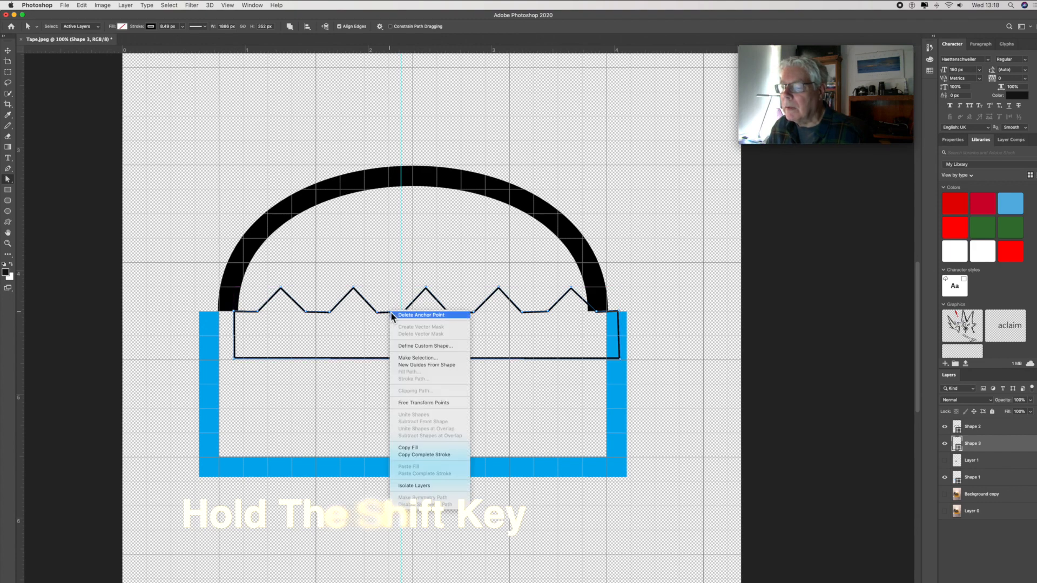
{"action": "left_click", "coordinate": [412, 316]}
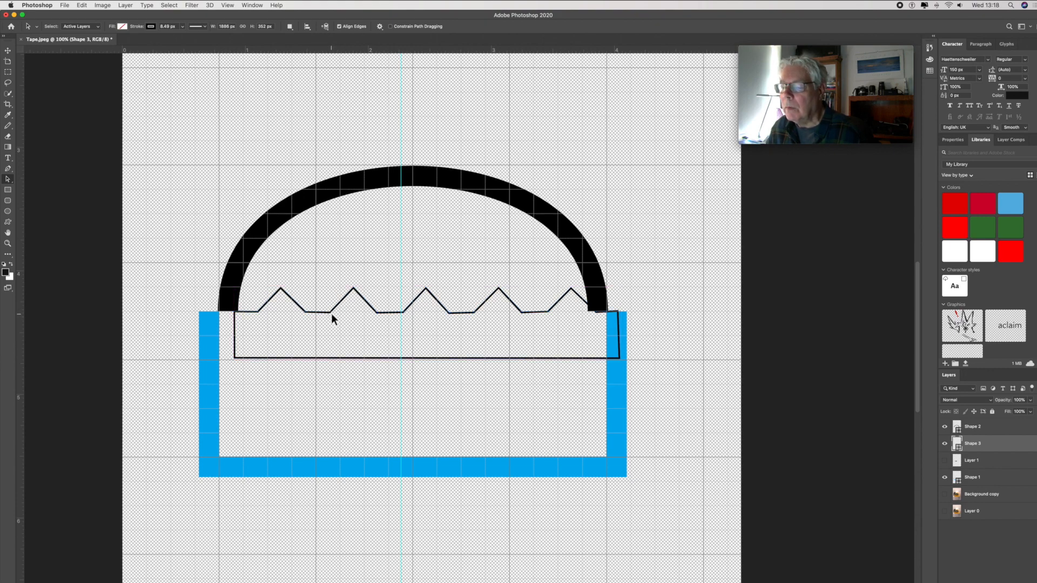
- Raise the outline's two lower corners to the teeth's baseline with the Direct Selection Tool, collapsing the rectangle beneath them
{"action": "right_click", "coordinate": [7, 182]}
{"action": "left_click", "coordinate": [32, 186]}
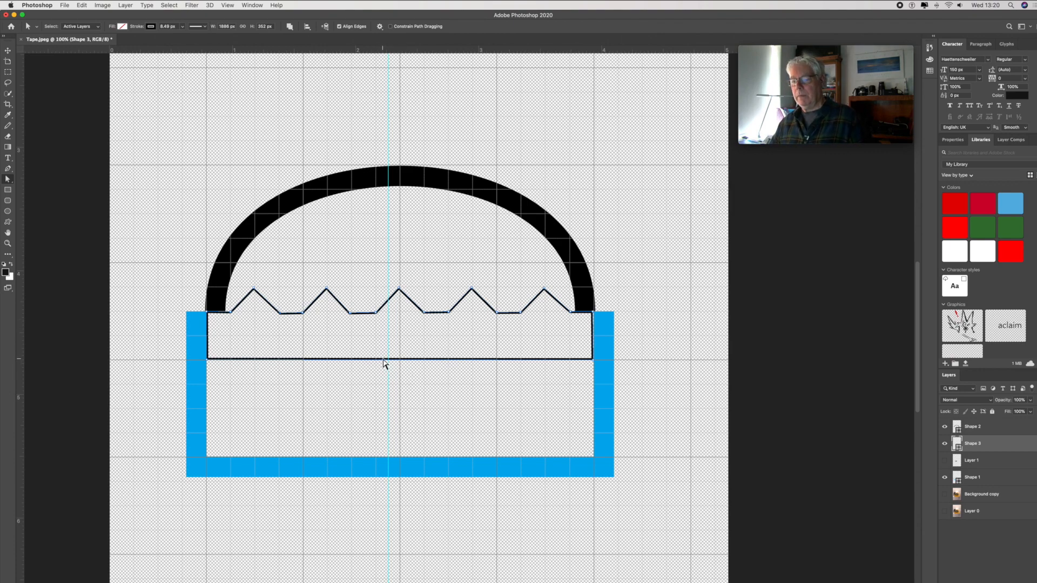
{"action": "mouse_move", "coordinate": [208, 360]}
{"action": "left_mouse_down"}
{"action": "mouse_move", "coordinate": [206, 321]}
{"action": "mouse_move", "coordinate": [208, 359]}
{"action": "left_mouse_up"}
{"action": "left_click", "coordinate": [207, 361]}
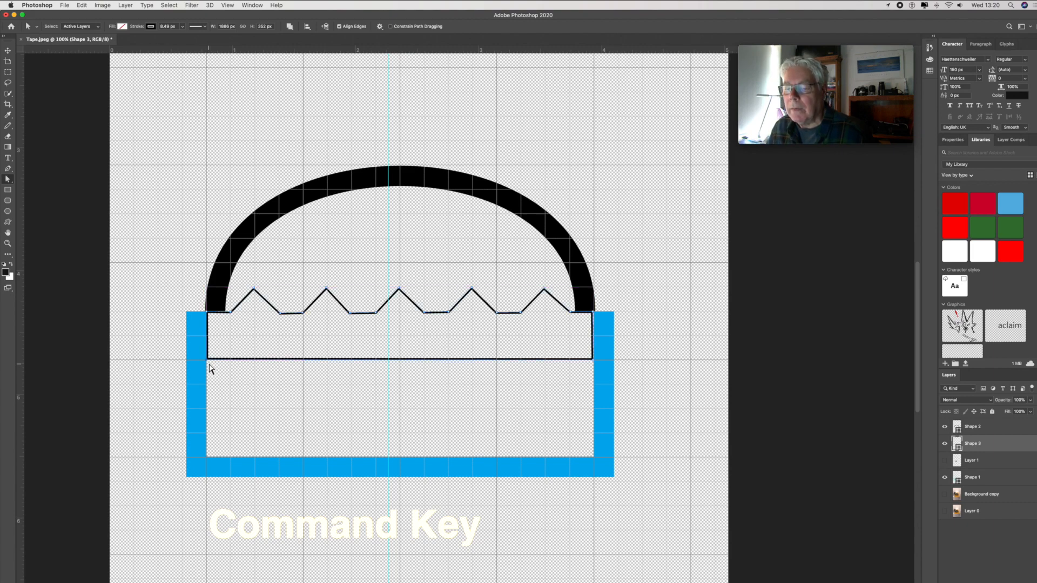
{"action": "left_click_drag", "start_coordinate": [208, 362], "coordinate": [209, 315]}
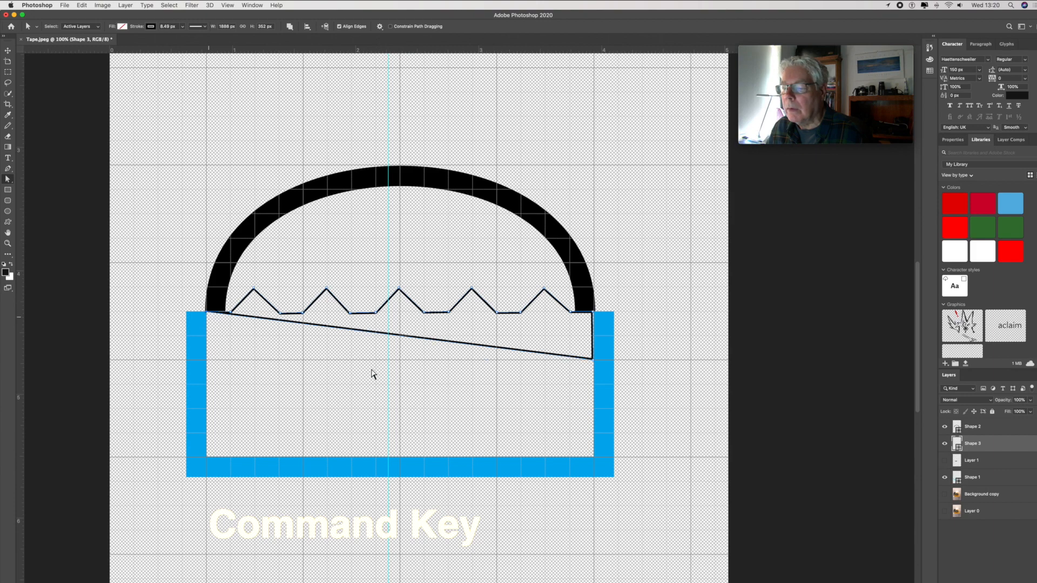
{"action": "left_click_drag", "start_coordinate": [594, 362], "coordinate": [594, 317]}
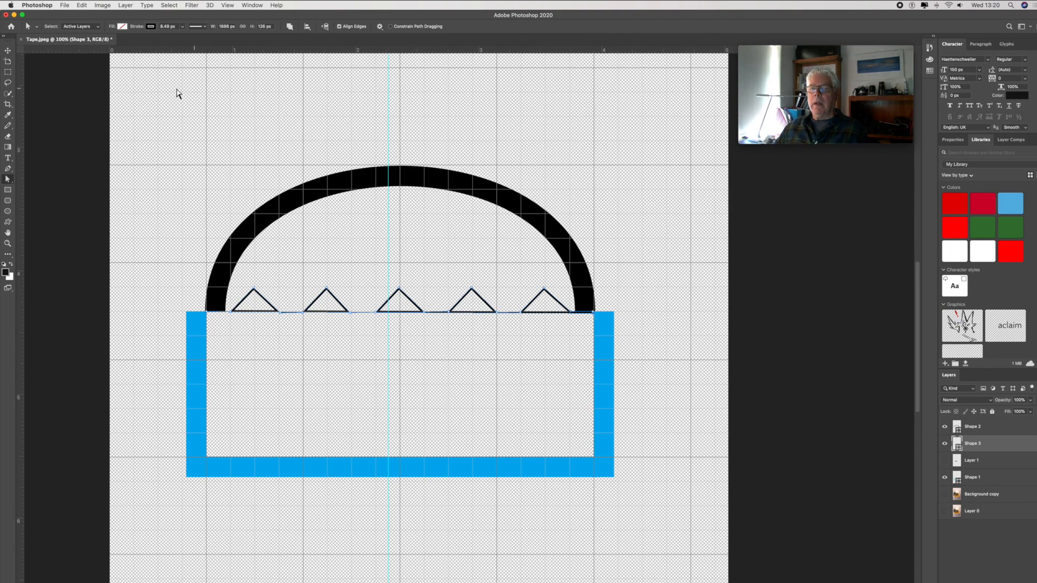
- Fill the row of five teeth with the recently used blue
{"action": "left_click", "coordinate": [122, 27]}
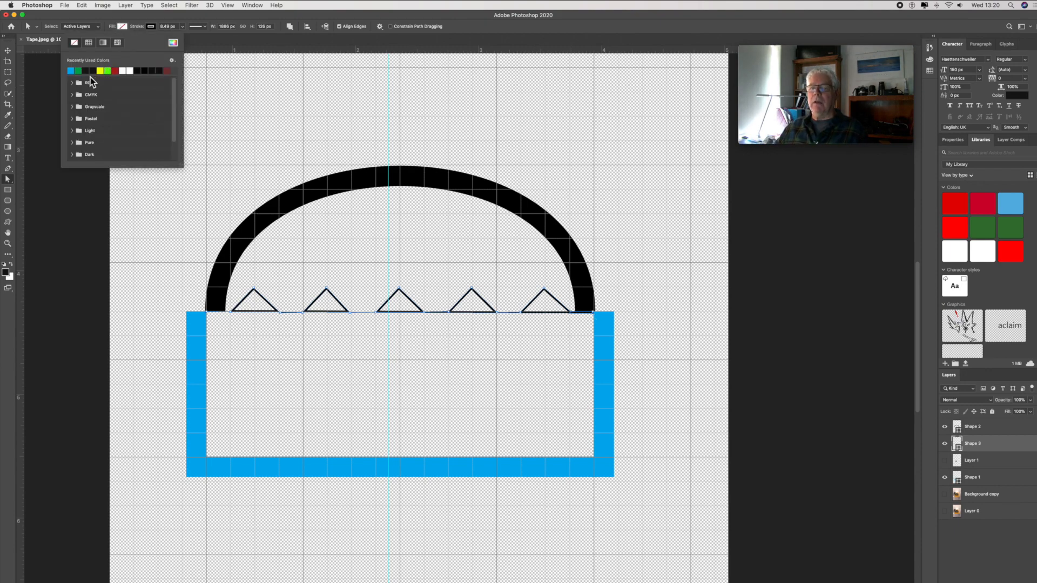
{"action": "left_click", "coordinate": [71, 71]}
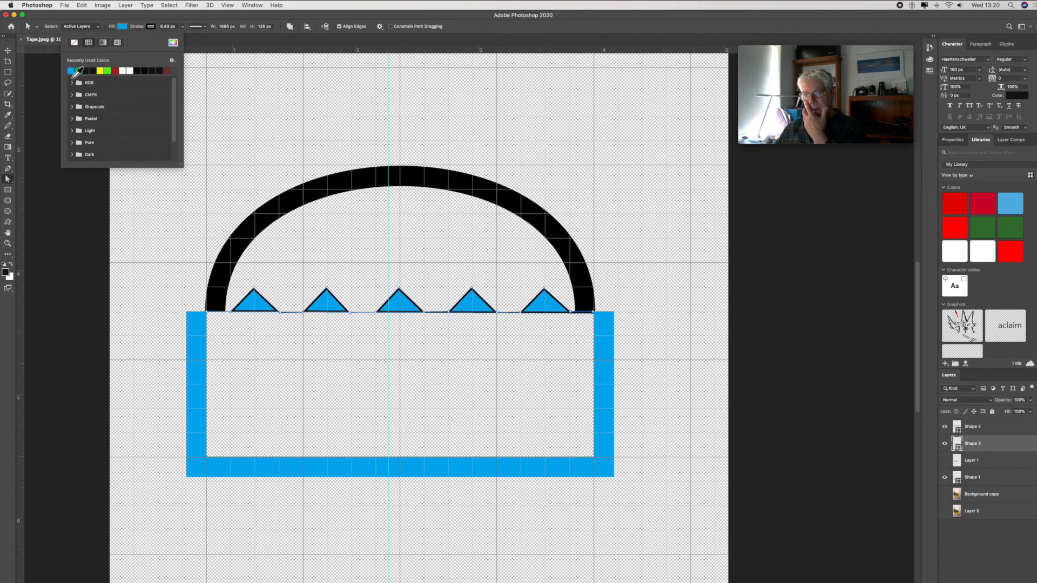
{"action": "left_click", "coordinate": [200, 335]}
{"action": "left_click", "coordinate": [198, 330]}
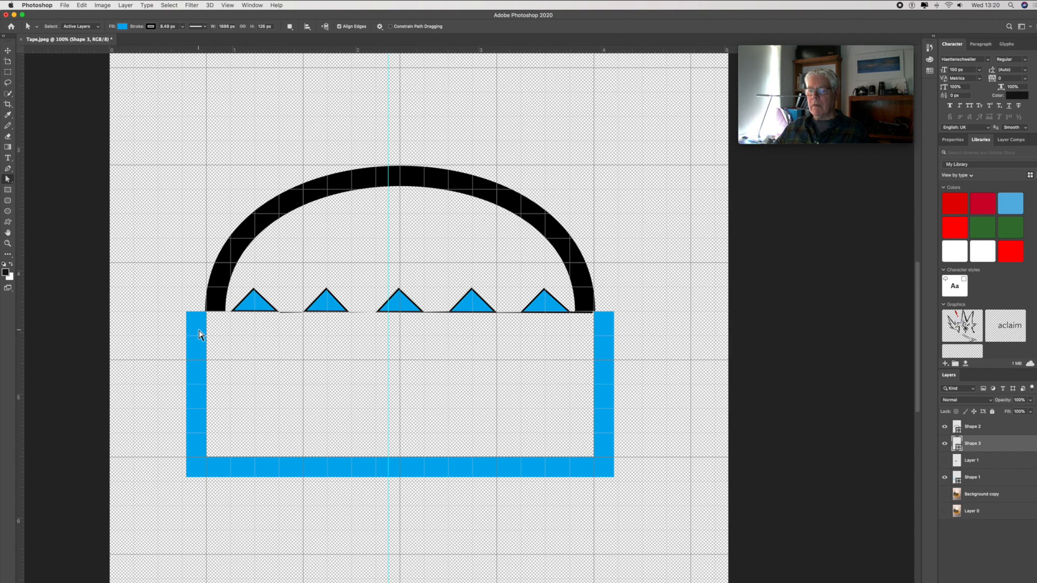
{"action": "left_click", "coordinate": [123, 27]}
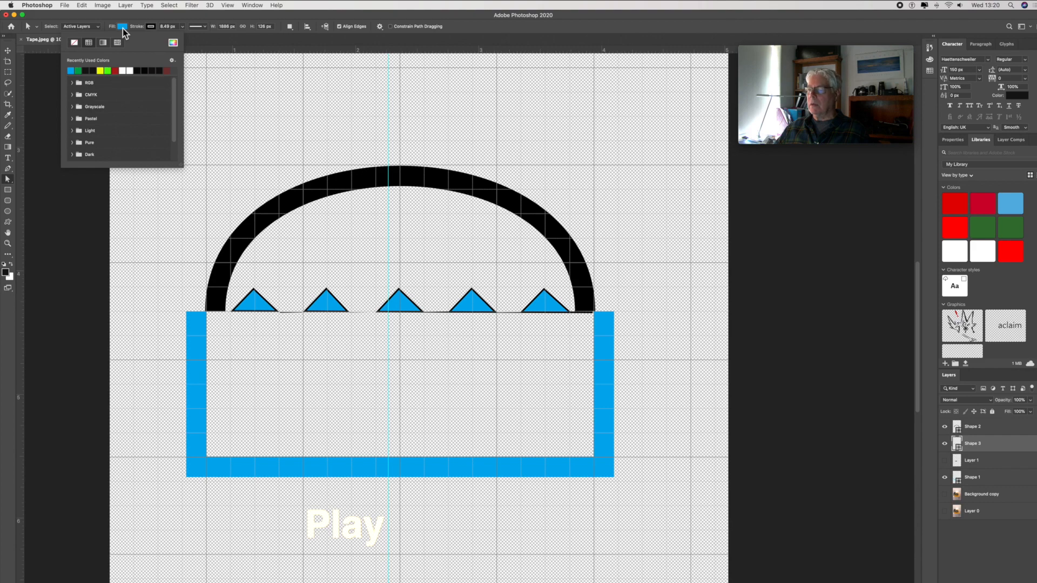
{"action": "left_click", "coordinate": [122, 28]}
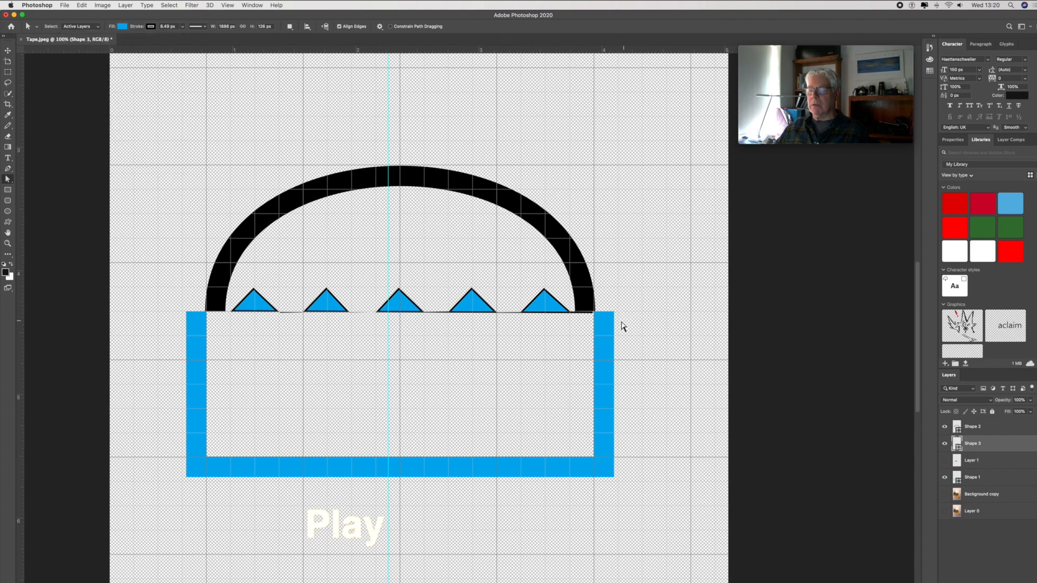
- Select the teeth outline at its right end on the baseline and undo the last change
{"action": "left_click", "coordinate": [593, 313]}
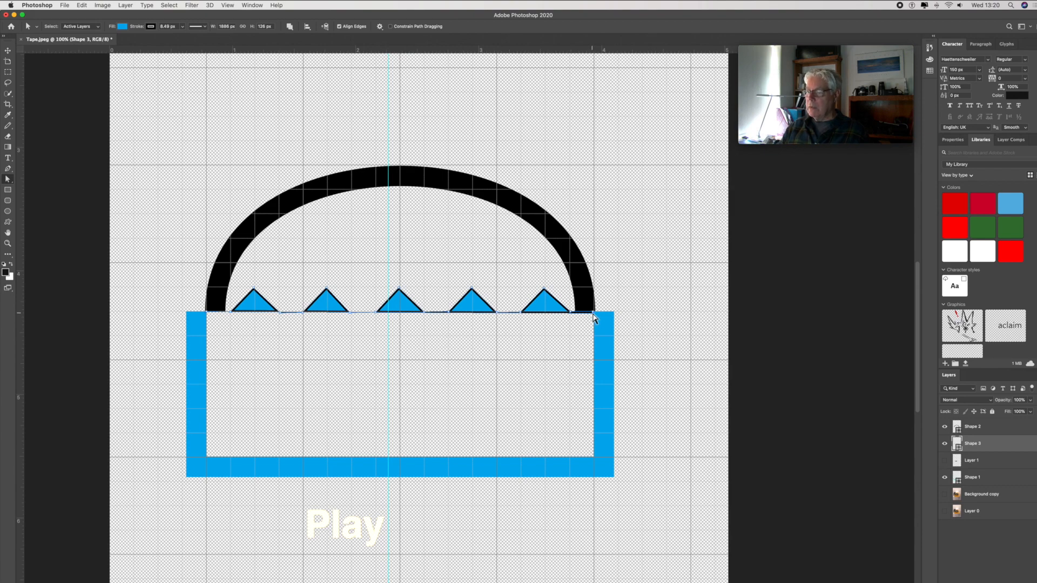
{"action": "left_click", "coordinate": [593, 314]}
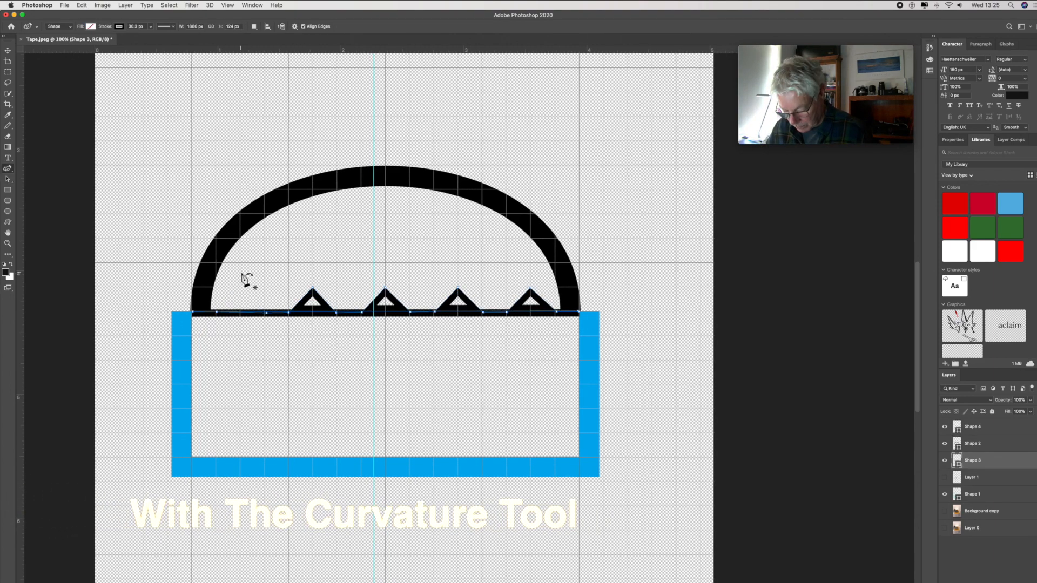
{"action": "key", "text": "super+z"}
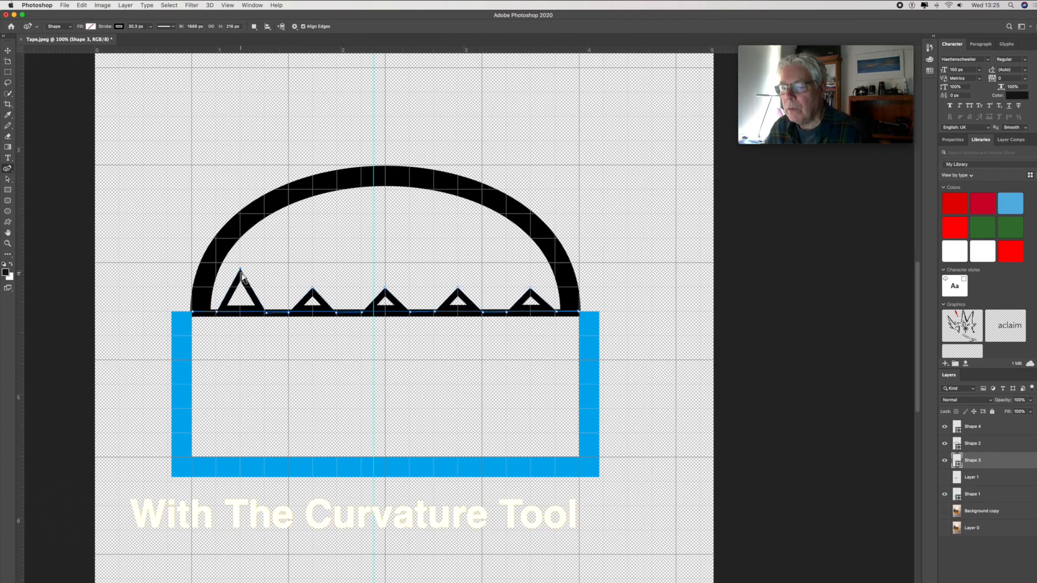
- Bow the straight sides of the first and fifth teeth outward into rounded arches with the Curvature Pen Tool
{"action": "left_click_drag", "start_coordinate": [244, 278], "coordinate": [216, 291]}
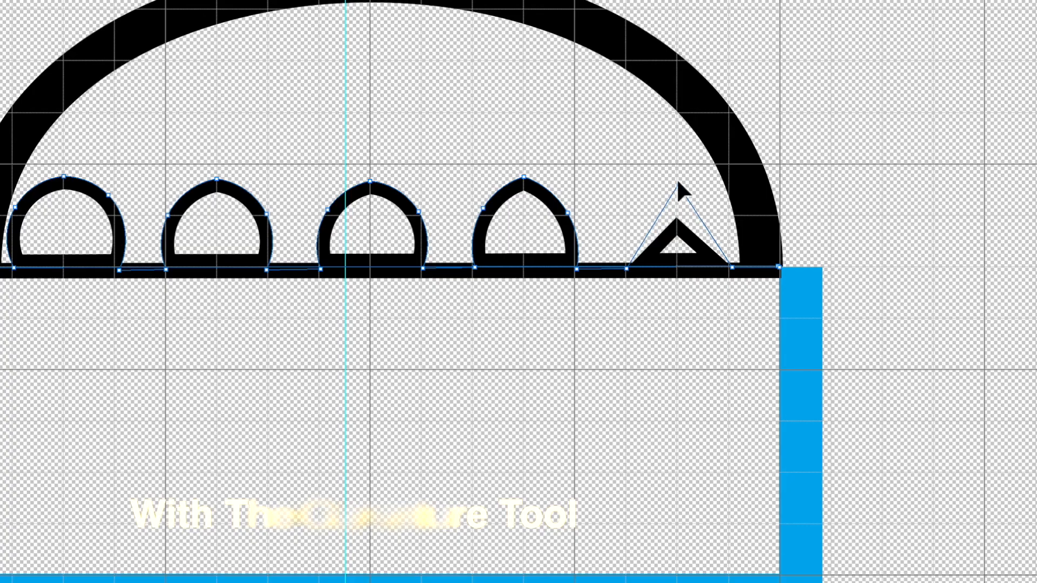
{"action": "left_click_drag", "start_coordinate": [652, 227], "coordinate": [634, 211]}
{"action": "left_click_drag", "start_coordinate": [707, 227], "coordinate": [726, 212]}
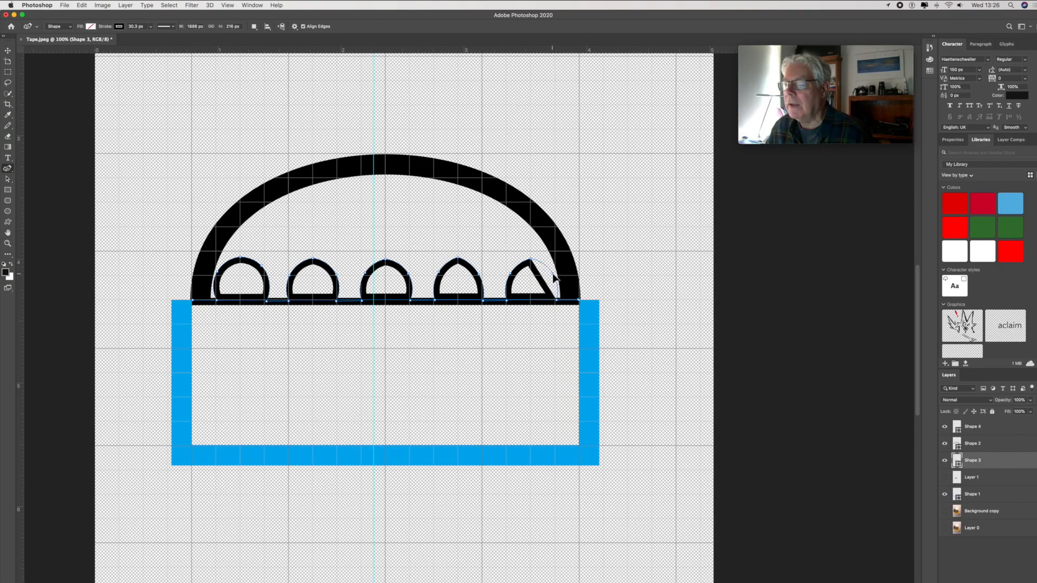
{"action": "left_click_drag", "start_coordinate": [553, 276], "coordinate": [554, 277]}
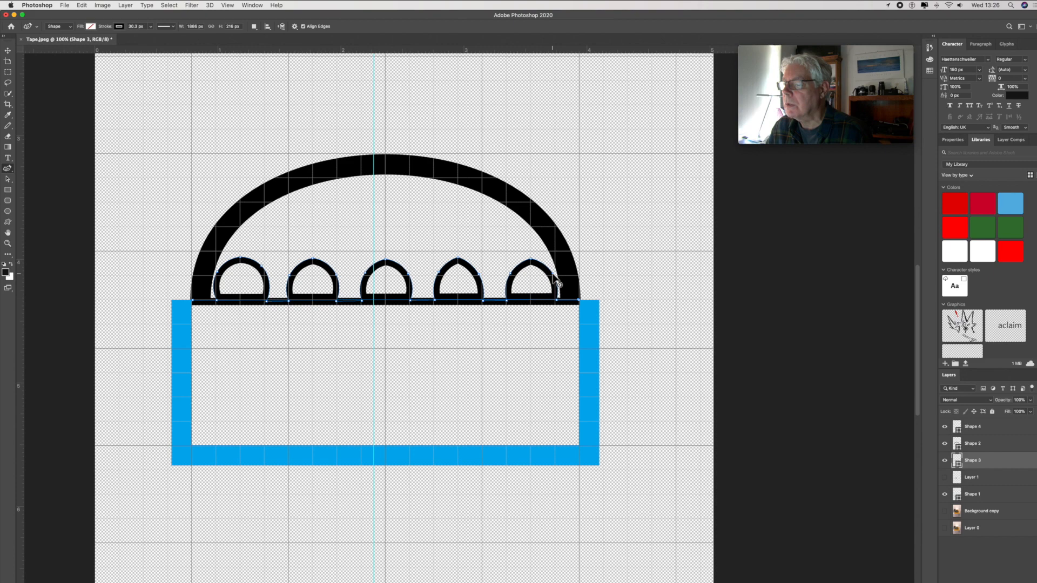
- Adjust the peak anchor points of the second, third and fourth teeth to give them pointed arch tops
{"action": "left_click", "coordinate": [314, 258]}
{"action": "left_click", "coordinate": [386, 259]}
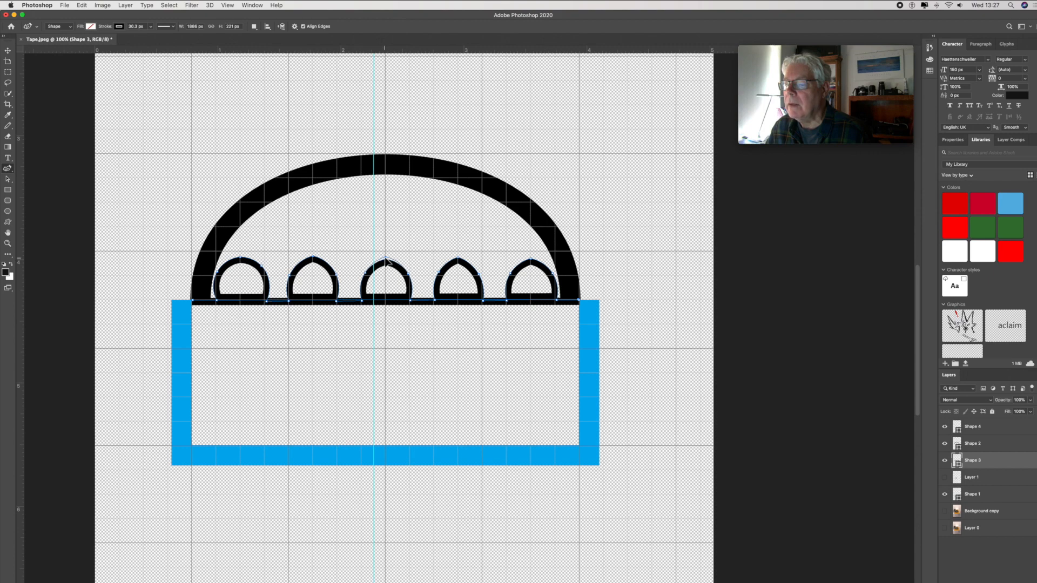
{"action": "left_click", "coordinate": [459, 259]}
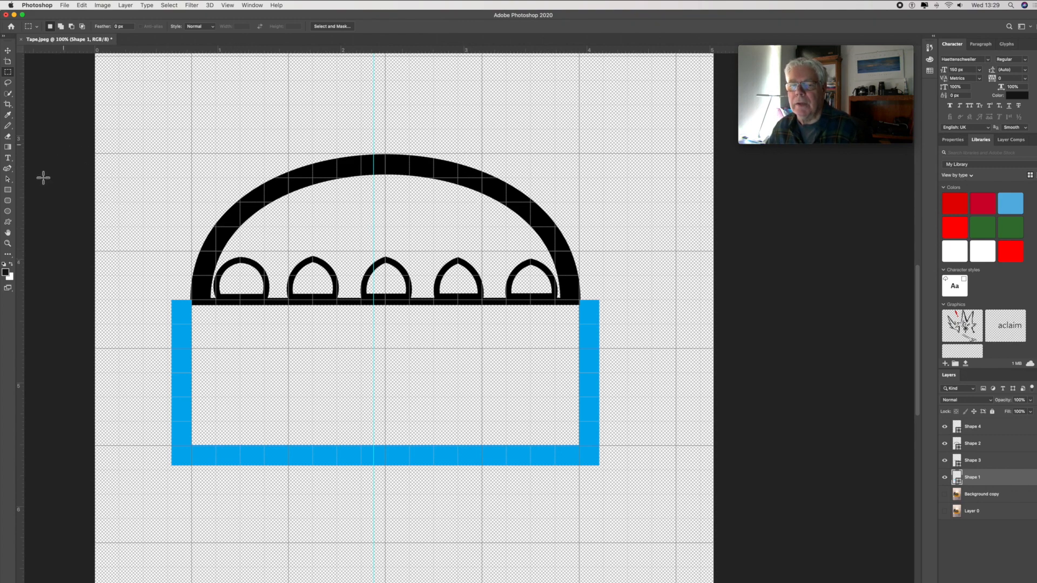
- Start a blue shape inside the first tooth with the Curvature Pen Tool, placing points at its peak and right shoulder
{"action": "left_click", "coordinate": [8, 168]}
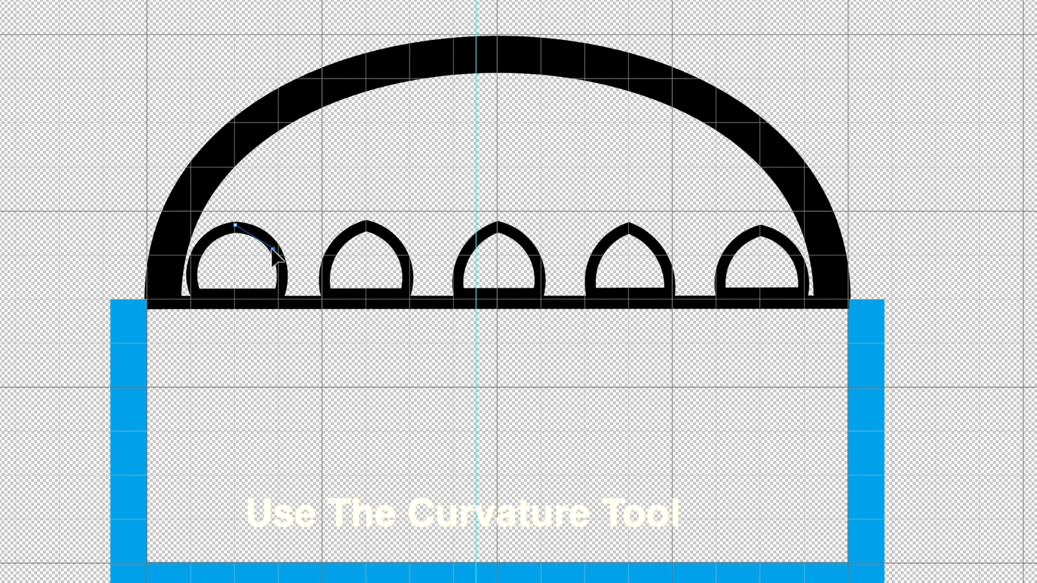
{"action": "left_click", "coordinate": [272, 249]}
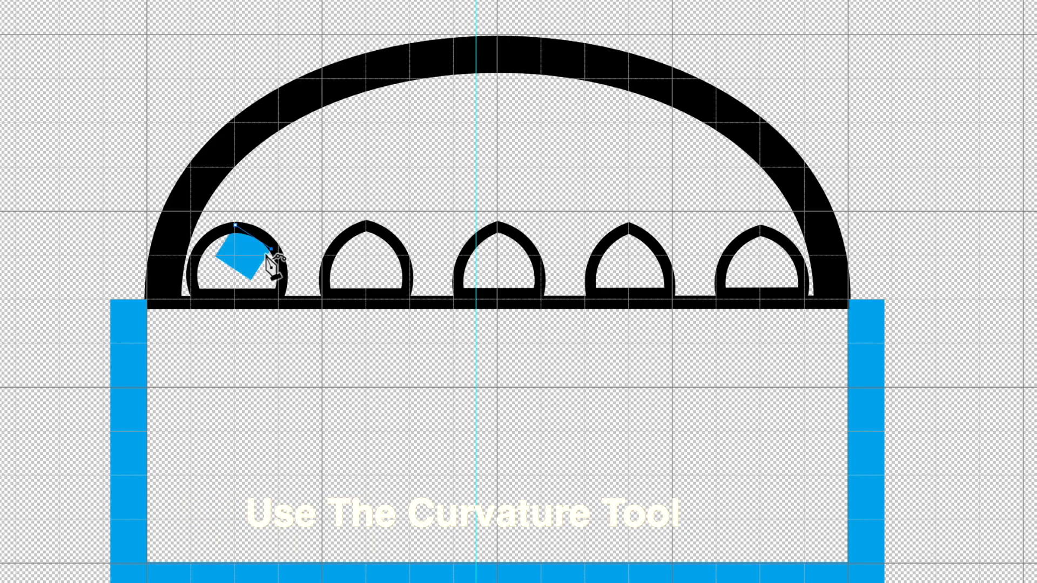
{"action": "left_click_drag", "start_coordinate": [273, 248], "coordinate": [288, 239]}
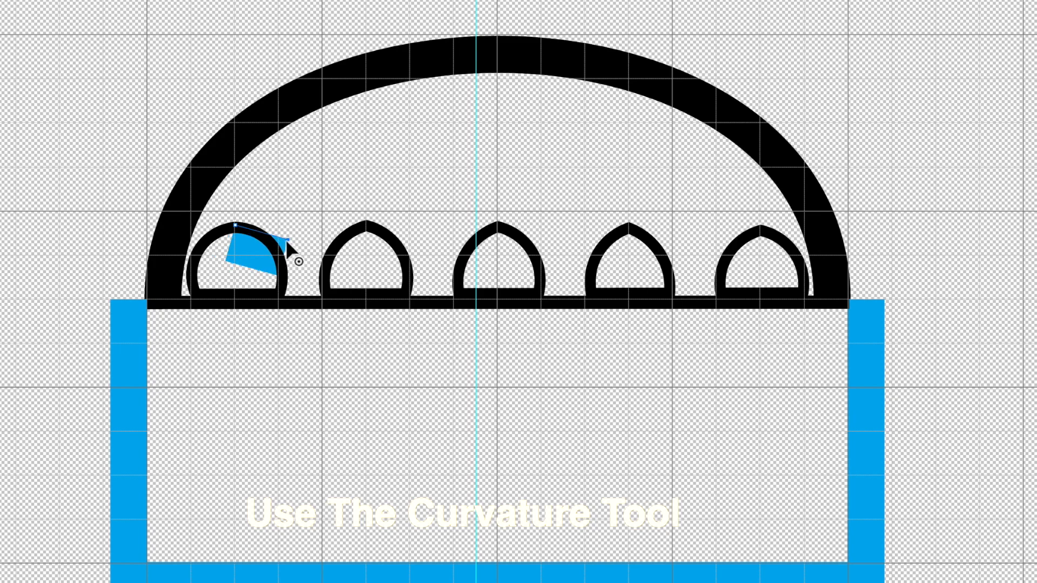
{"action": "left_click_drag", "start_coordinate": [282, 241], "coordinate": [270, 254]}
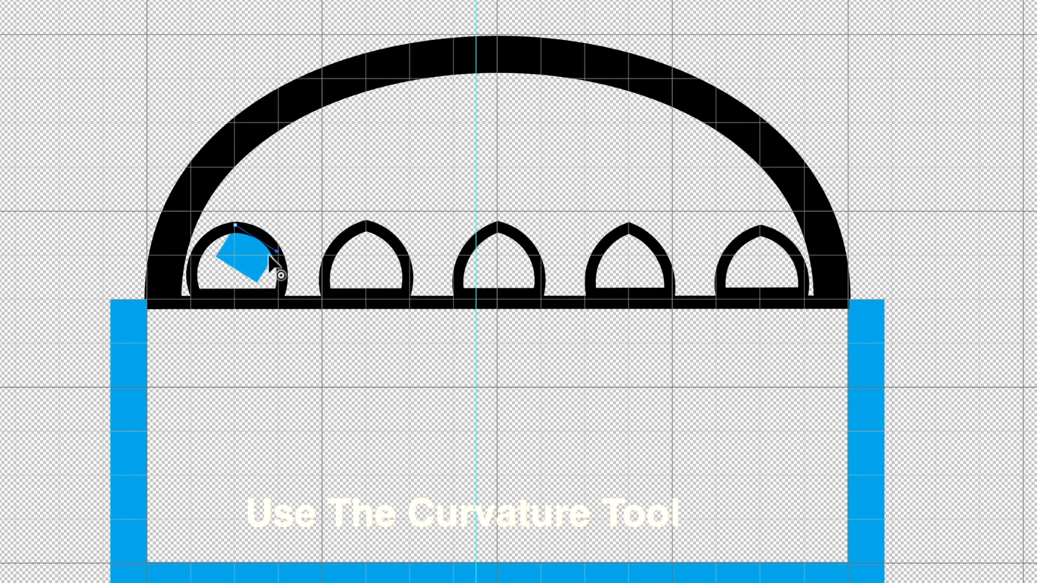
- Extend the blue shape down both sides of the first tooth and add upper-left curve points so it fills the interior
{"action": "left_click", "coordinate": [207, 257]}
{"action": "left_click_drag", "start_coordinate": [196, 266], "coordinate": [194, 292]}
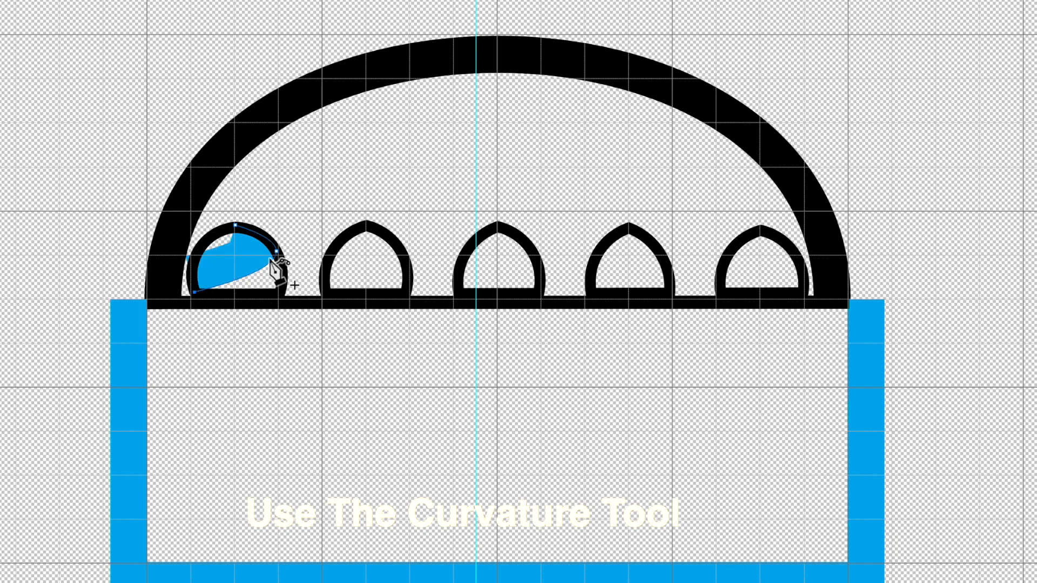
{"action": "left_click_drag", "start_coordinate": [277, 252], "coordinate": [281, 285]}
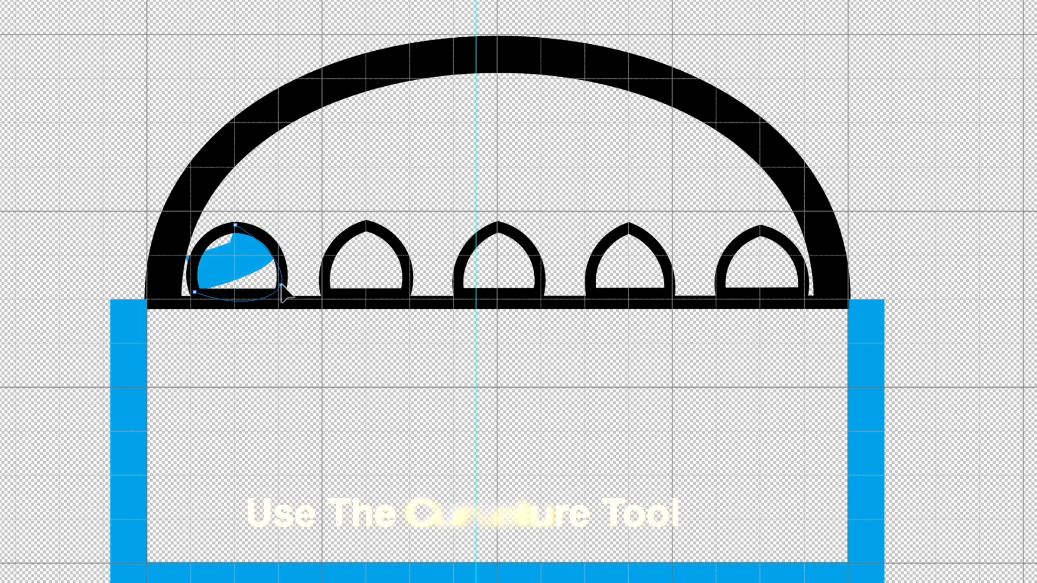
{"action": "left_click", "coordinate": [211, 242]}
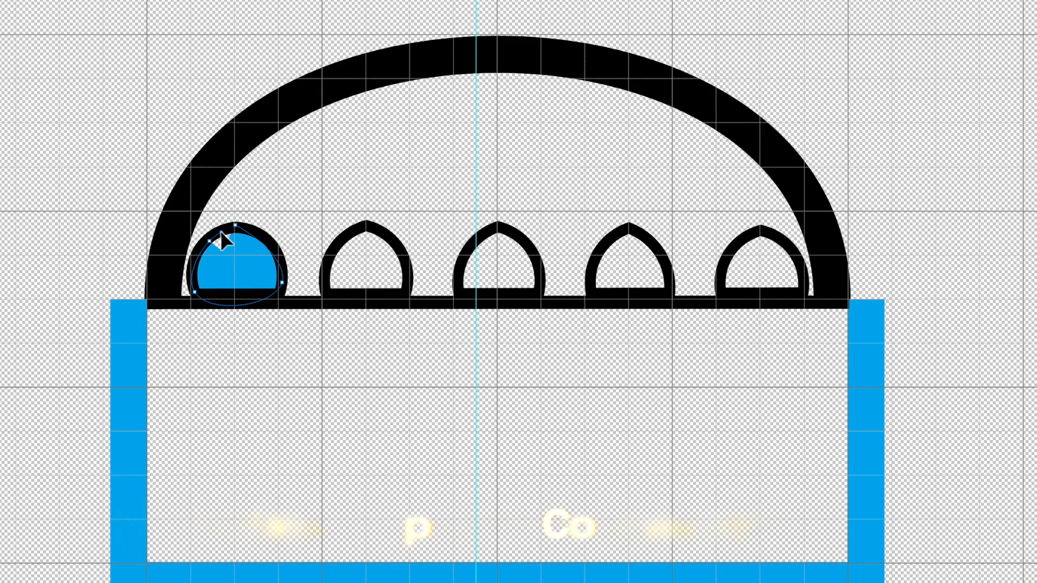
{"action": "left_click", "coordinate": [222, 232]}
{"action": "left_click", "coordinate": [229, 227]}
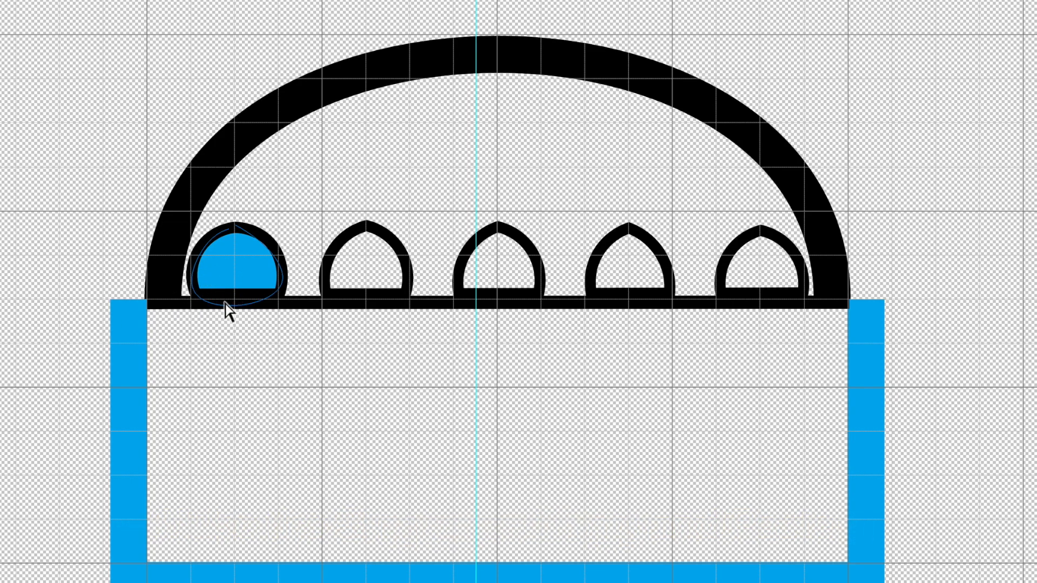
- Copy the blue shape and place one instance inside the second tooth and another inside the third
{"action": "key", "text": "super+c"}
{"action": "key", "text": "super+v"}
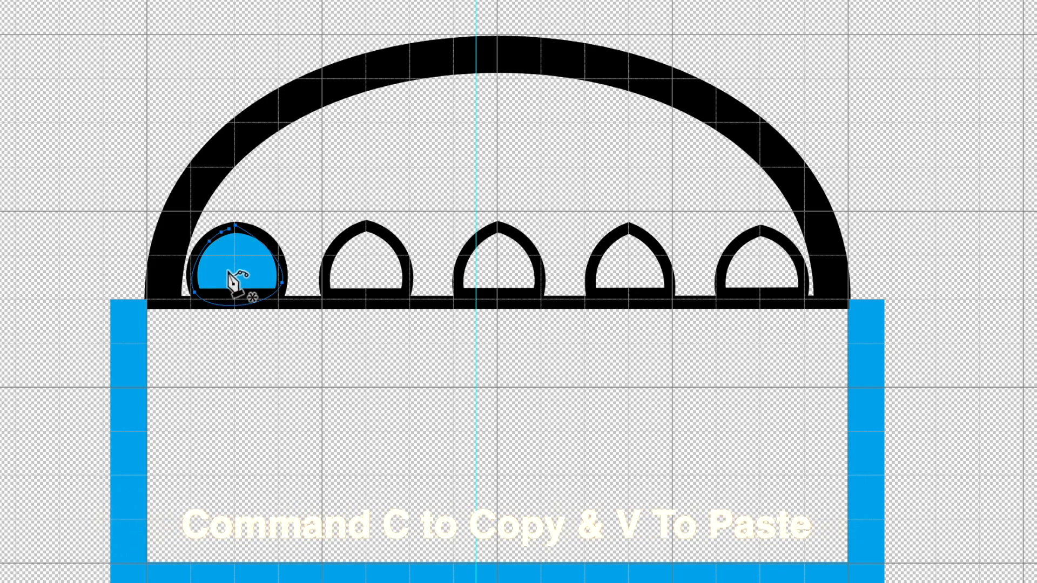
{"action": "left_click_drag", "start_coordinate": [239, 253], "coordinate": [371, 263]}
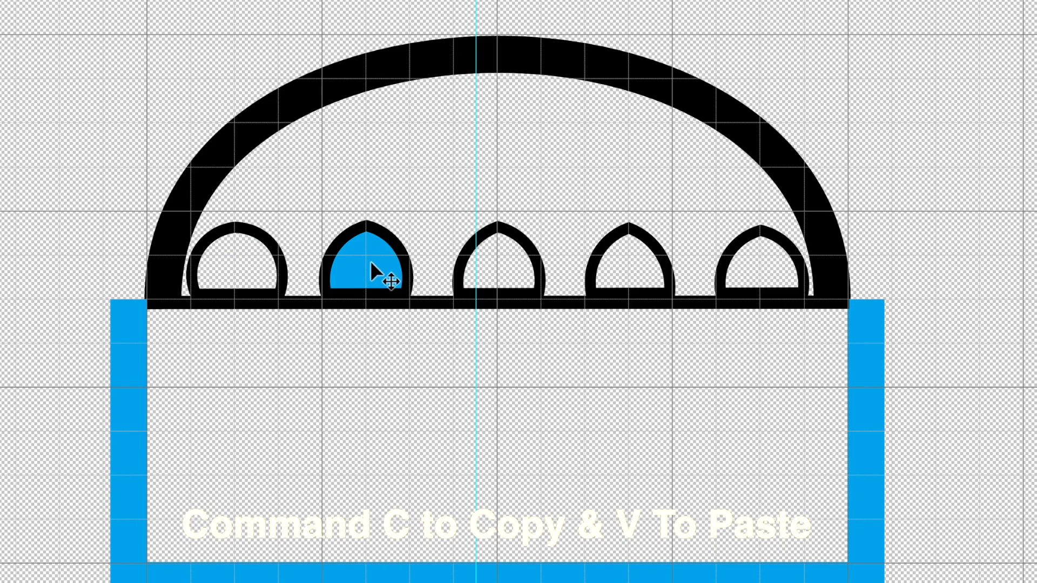
{"action": "key", "text": "super+v"}
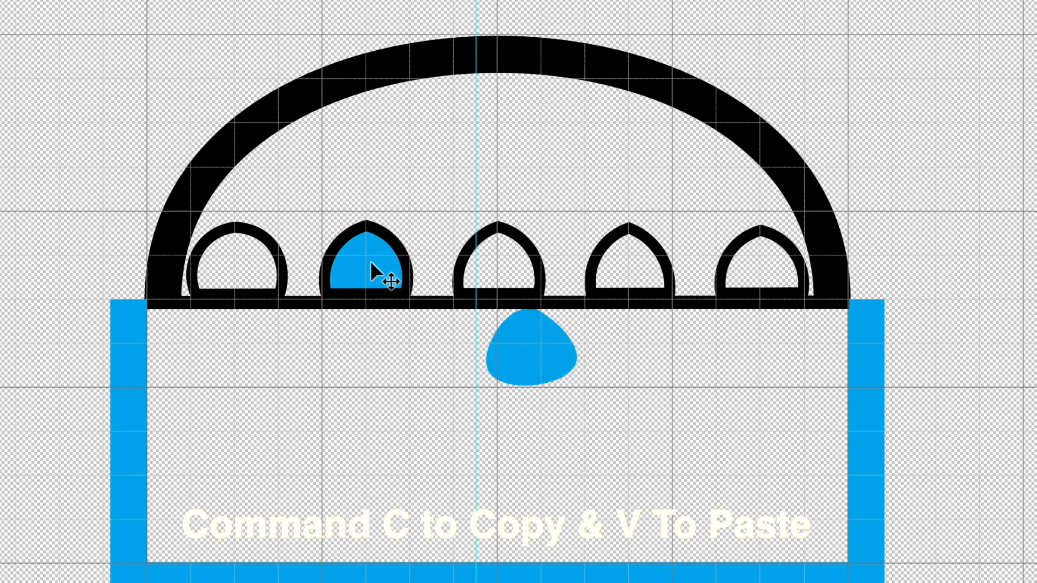
{"action": "left_click_drag", "start_coordinate": [542, 350], "coordinate": [509, 274]}
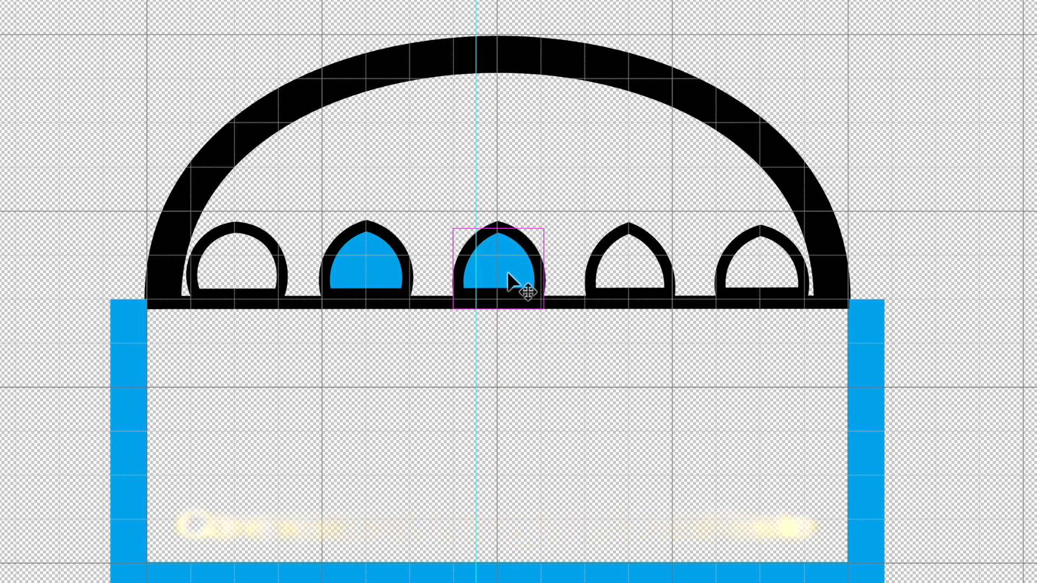
- Paste further copies of the blue shape to fill the fourth and fifth teeth and the empty first tooth
{"action": "key", "text": "super+v"}
{"action": "left_click_drag", "start_coordinate": [548, 352], "coordinate": [635, 279]}
{"action": "left_click_drag", "start_coordinate": [633, 281], "coordinate": [782, 281]}
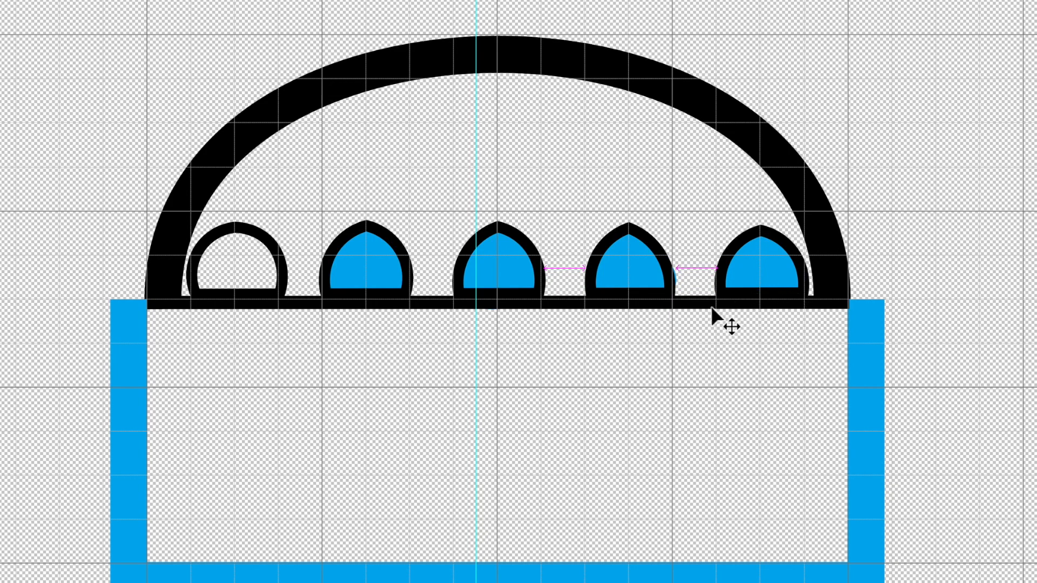
{"action": "key", "text": "super+v"}
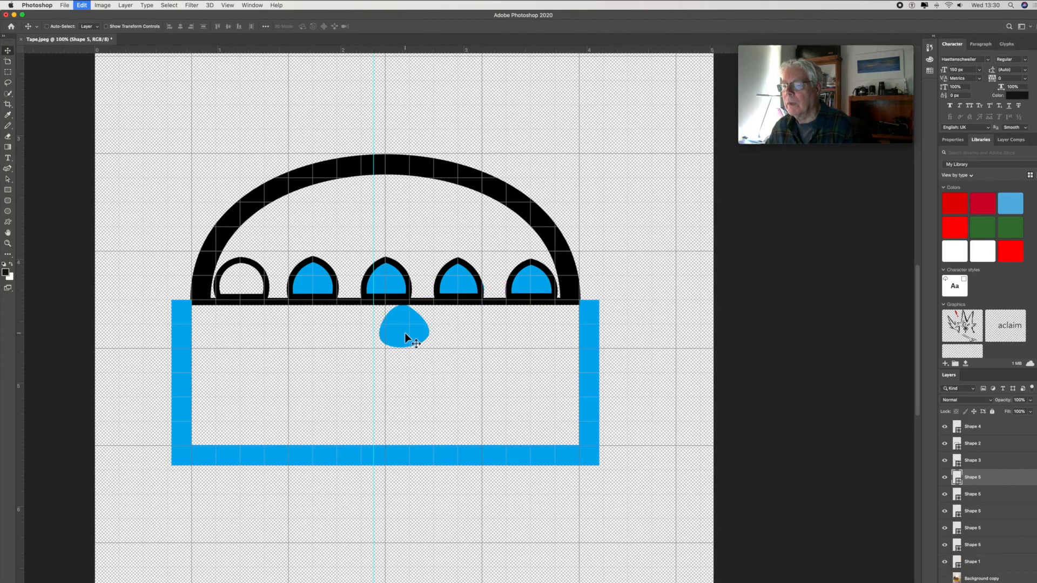
{"action": "left_click_drag", "start_coordinate": [393, 332], "coordinate": [236, 282]}
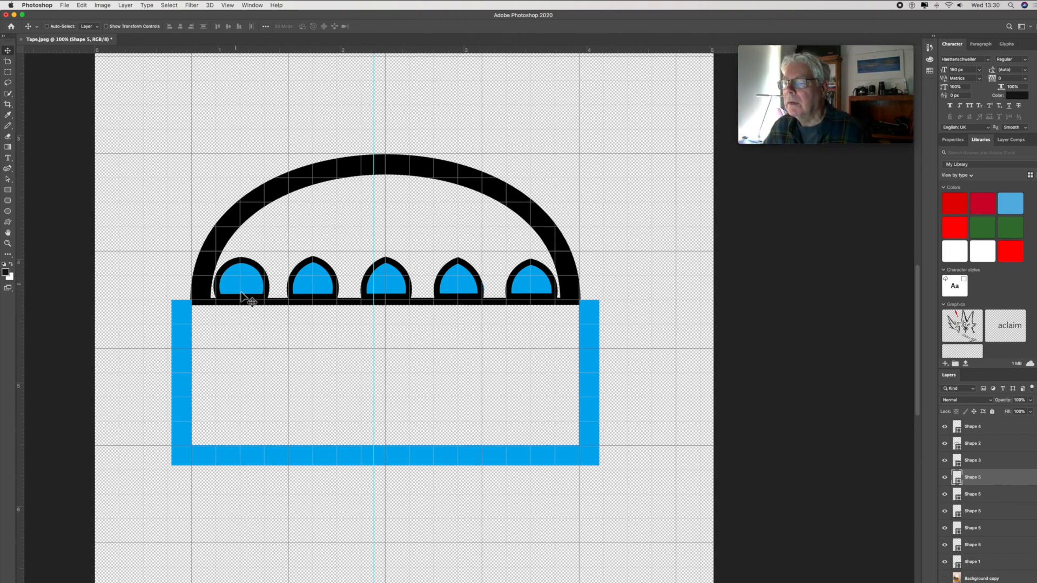